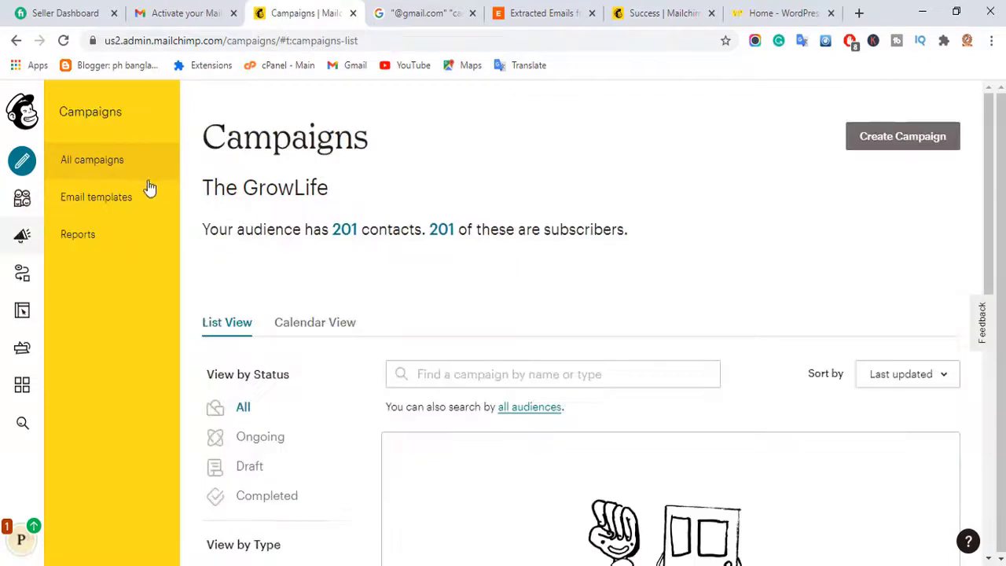
Step: Create a new email template based on the basic 1 Column layout
click(115, 203)
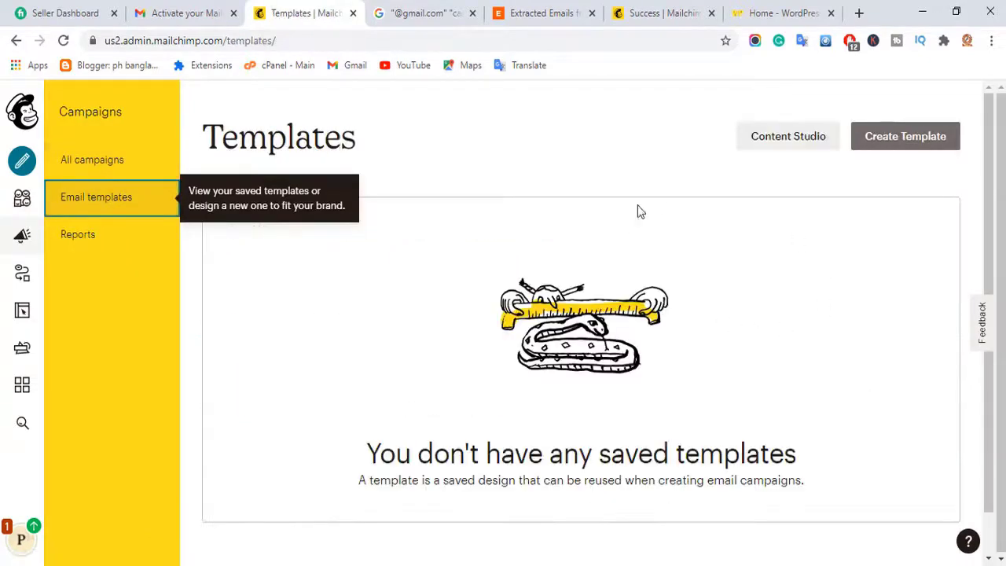
click(894, 141)
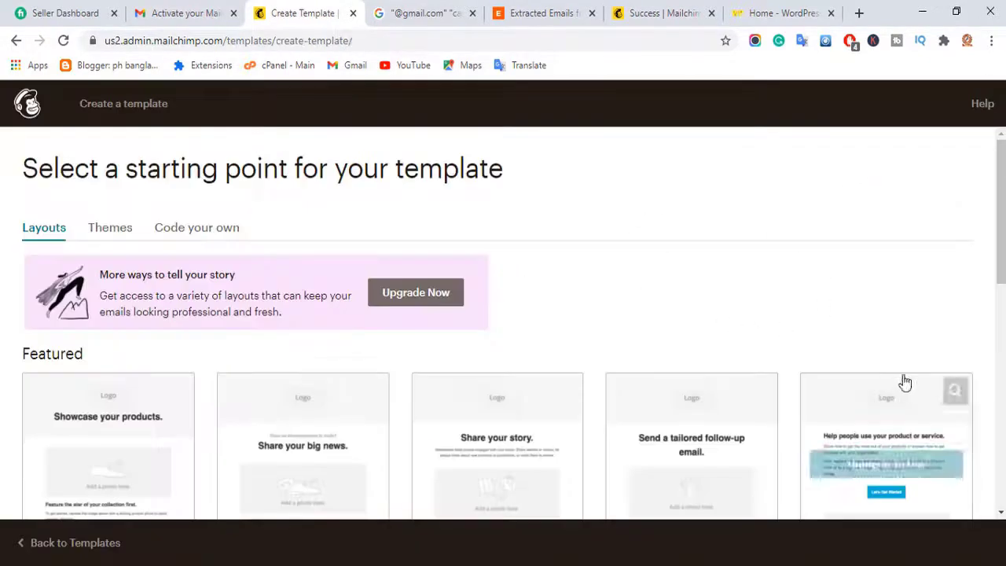
scroll(867, 361, down, 5)
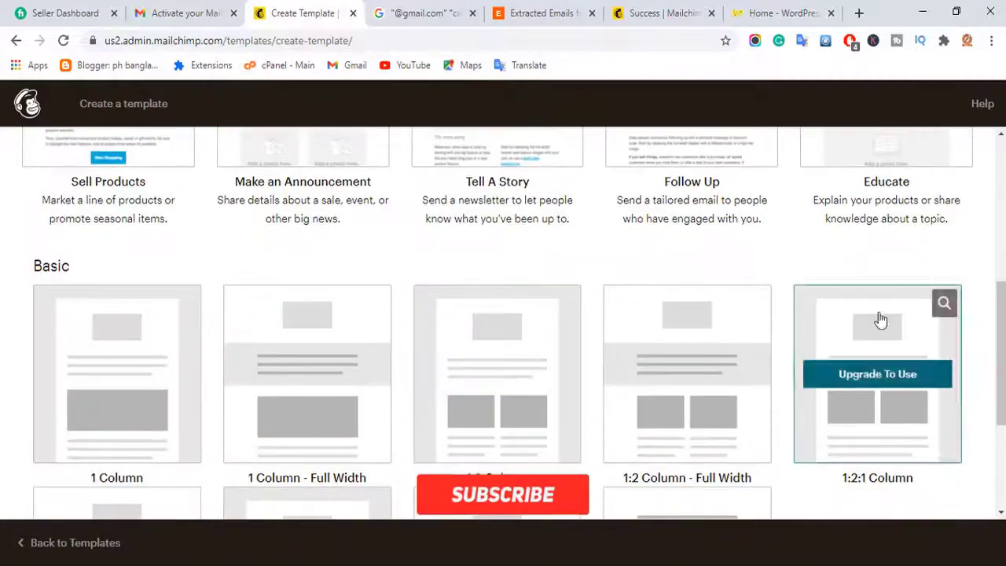
scroll(118, 427, down, 2)
scroll(129, 431, down, 1)
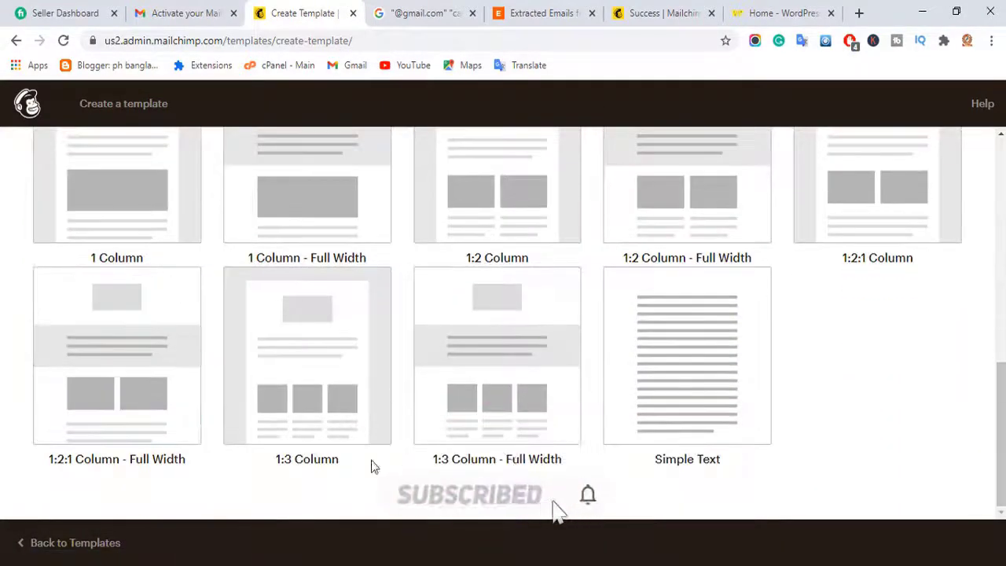
scroll(652, 276, up, 3)
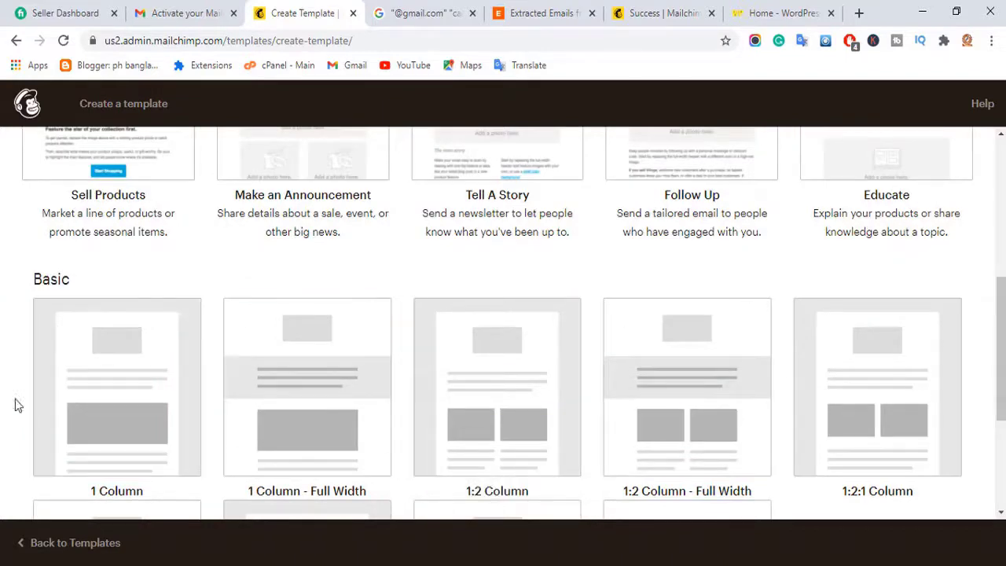
click(121, 413)
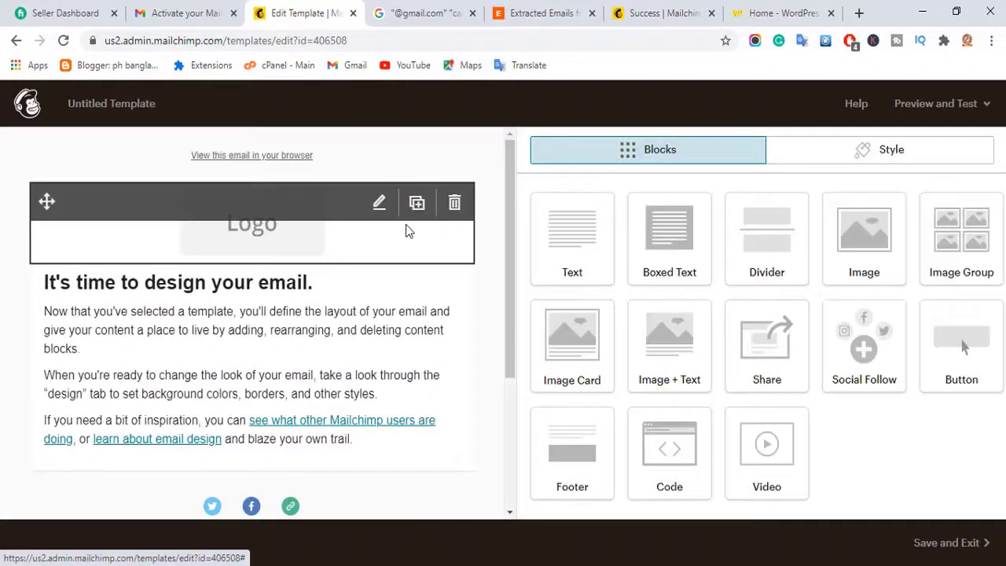
Step: Replace the placeholder logo with the image wordpress virtual assistant.jpg and save the image block
click(274, 227)
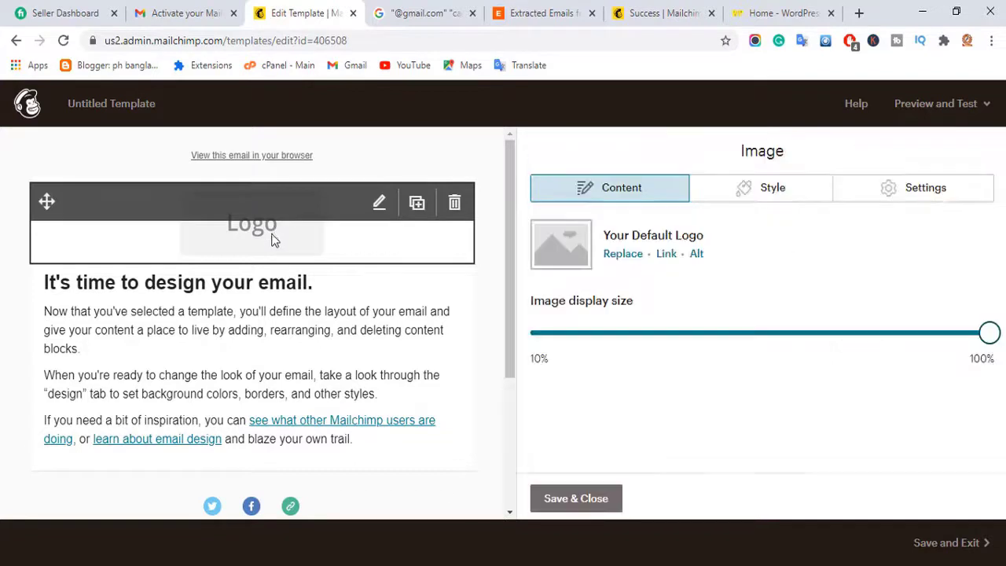
click(628, 261)
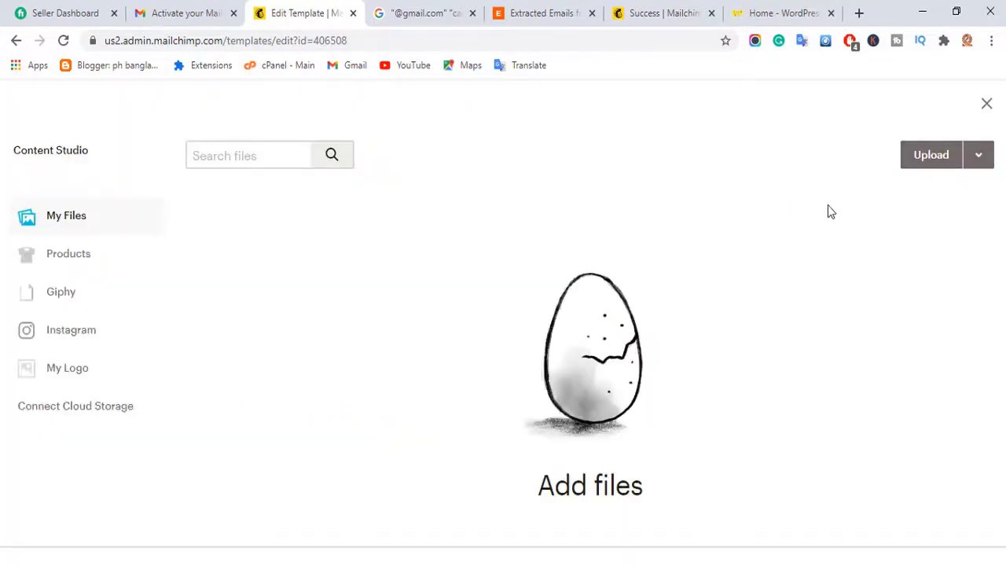
key(Escape)
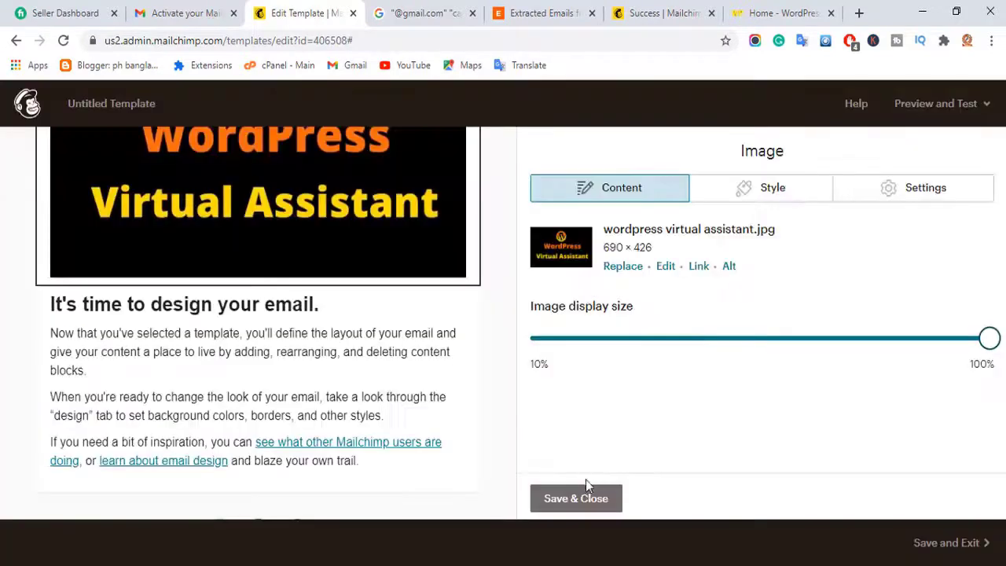
click(580, 500)
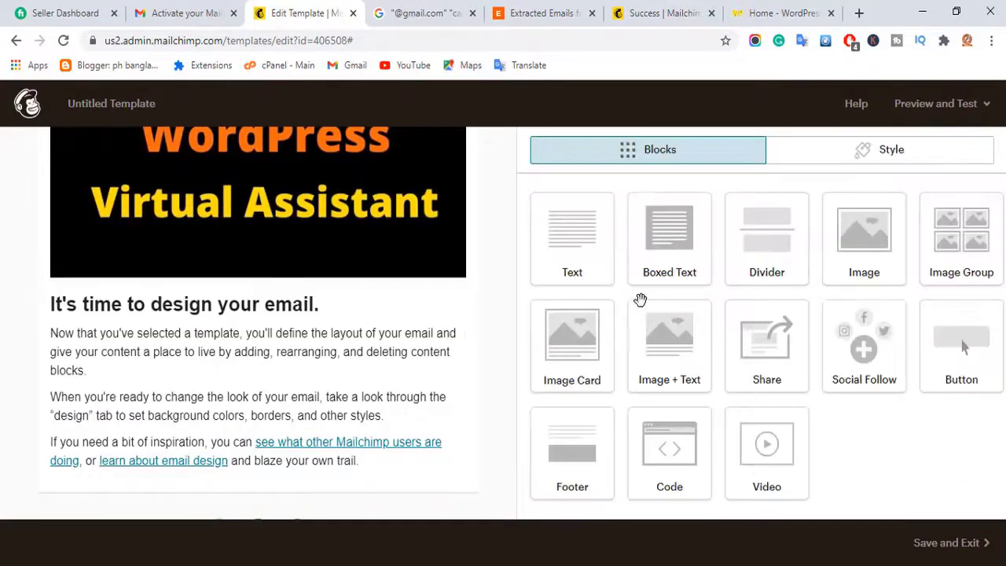
Step: Add an Image Group block below the logo with wordpress virtual assistant (3).jpg and wordpress virtual assistant (2).jpg, and save it
mouse_move(303, 293)
drag(944, 260, 393, 310)
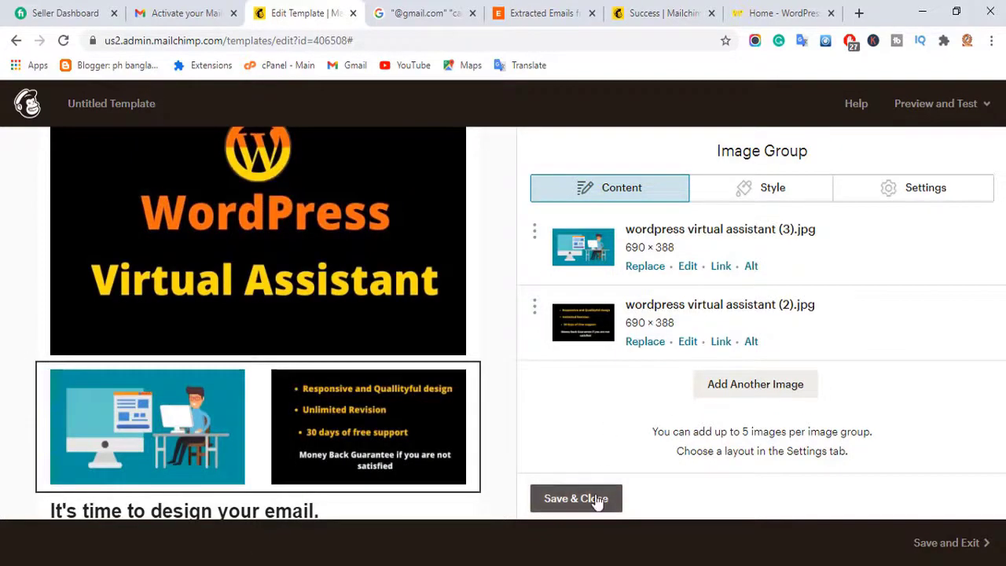
click(597, 500)
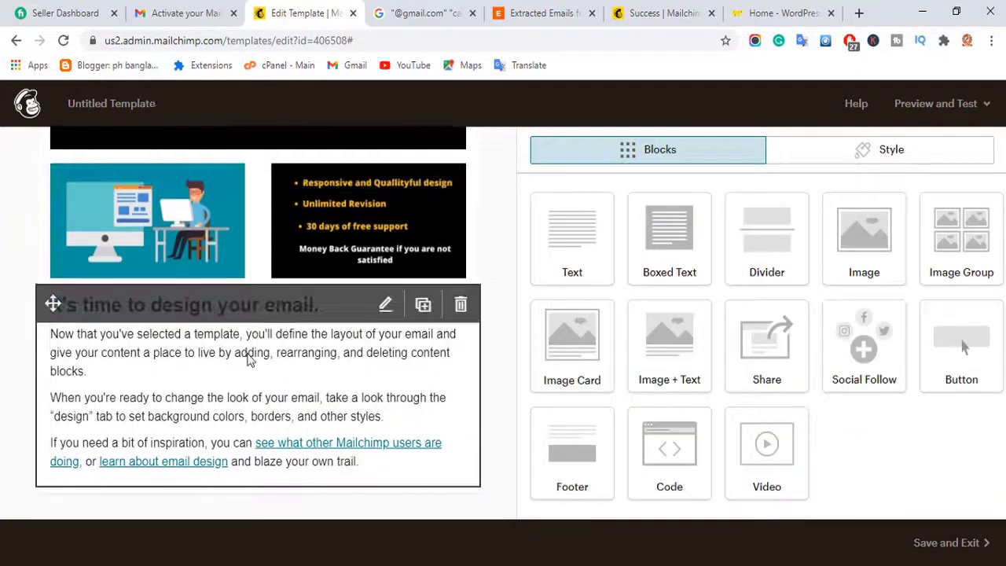
Step: Replace the text block's heading with "I will be your WordPress virtual assistant VA"
scroll(252, 359, down, 1)
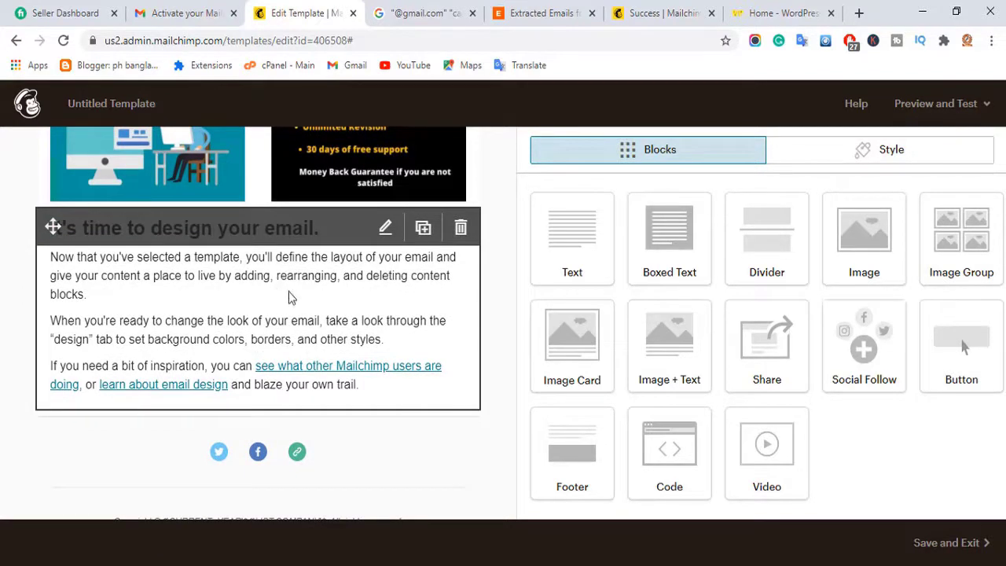
click(275, 290)
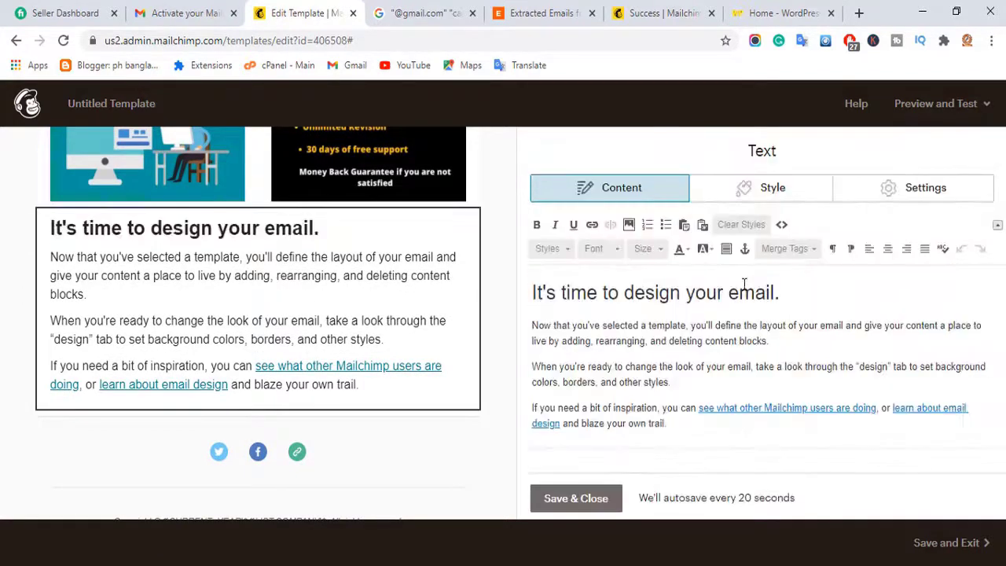
drag(779, 292, 534, 292)
key(BackSpace)
text(I will be your wordpress virtual assistant VA)
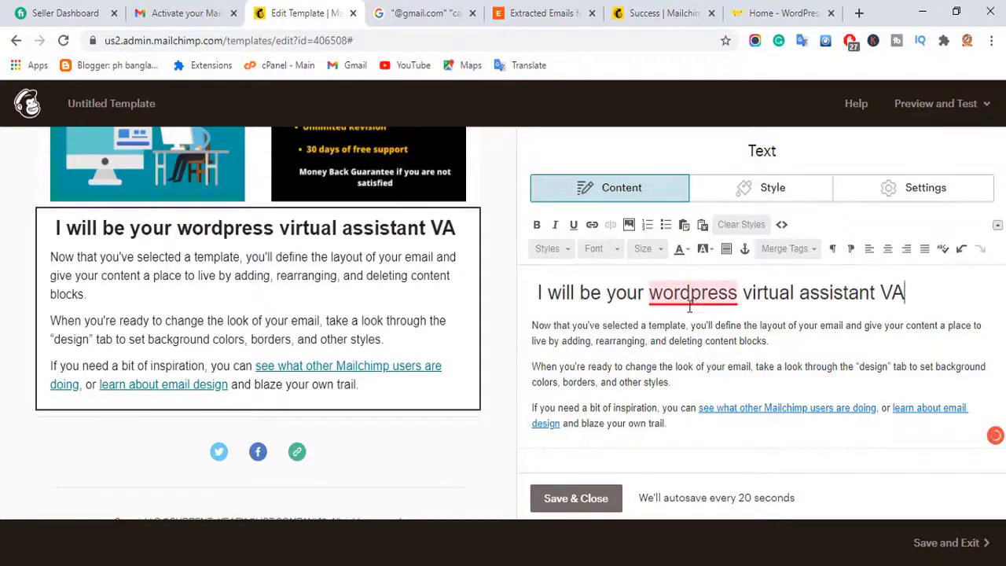
click(802, 319)
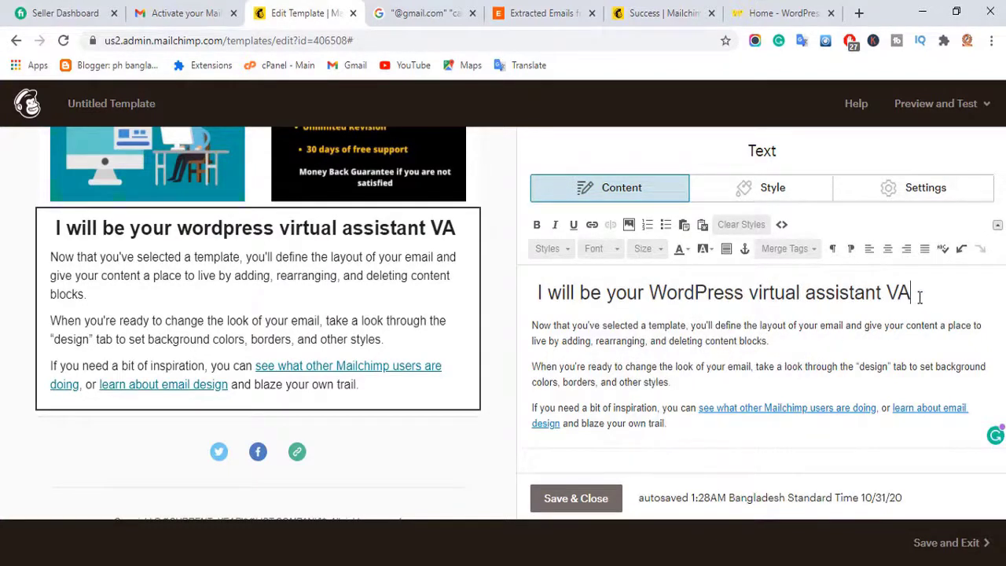
Step: Centre the heading, replace the placeholder body with the WordPress virtual assistant service description, and save the text block
drag(917, 294, 524, 291)
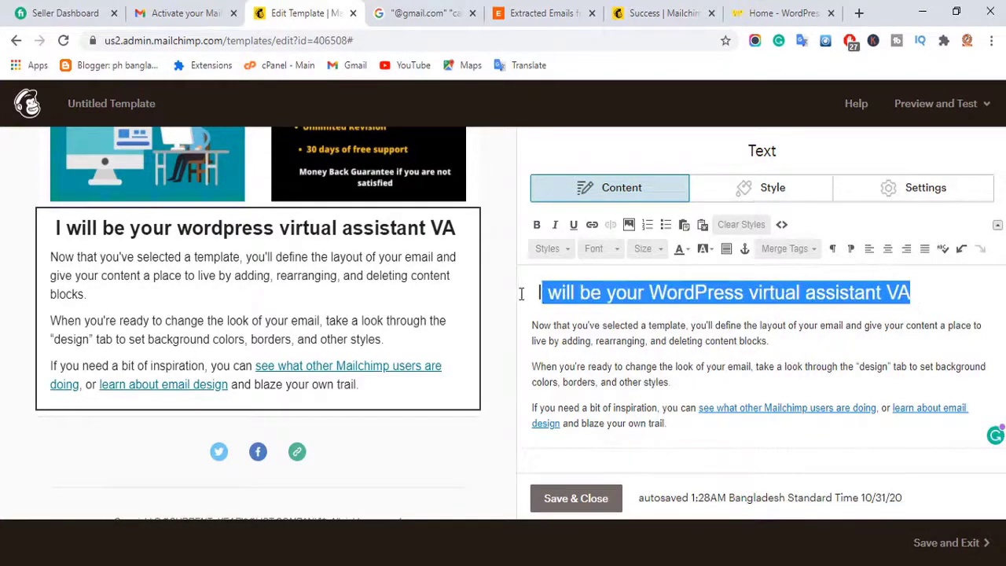
click(887, 249)
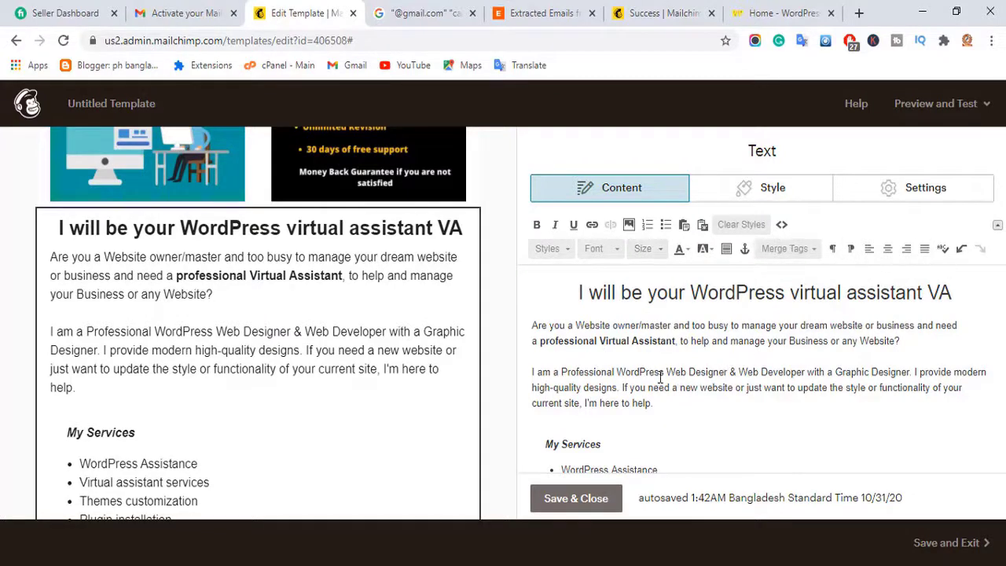
scroll(606, 329, down, 10)
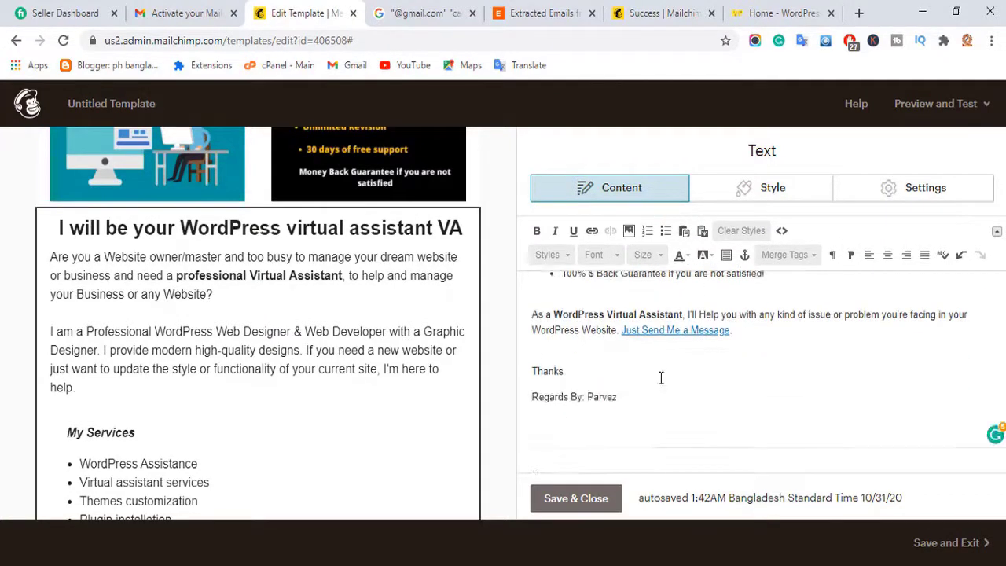
click(567, 500)
Step: Add a Button block below the closing signature and set its text to "See More"
scroll(409, 268, down, 6)
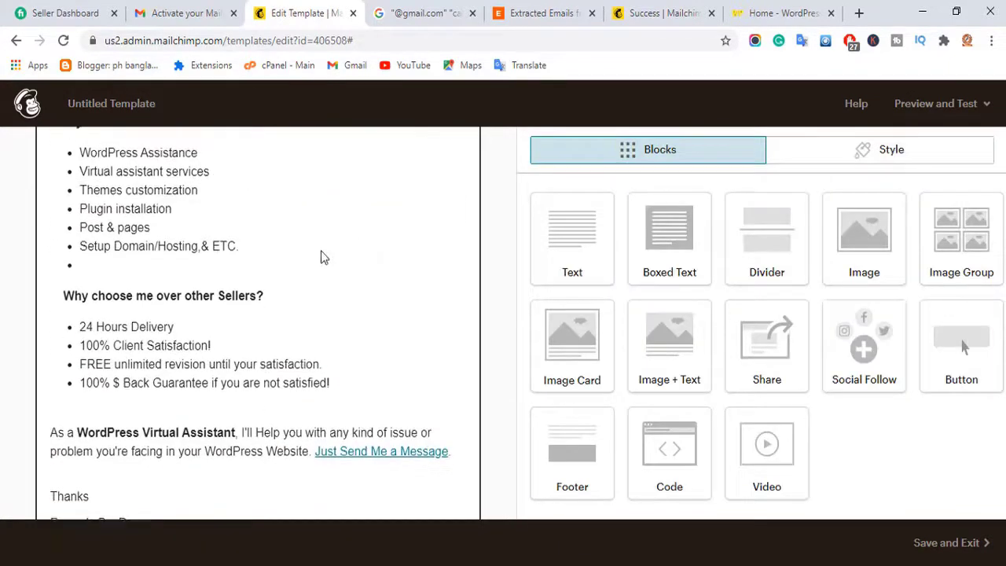
scroll(325, 266, down, 1)
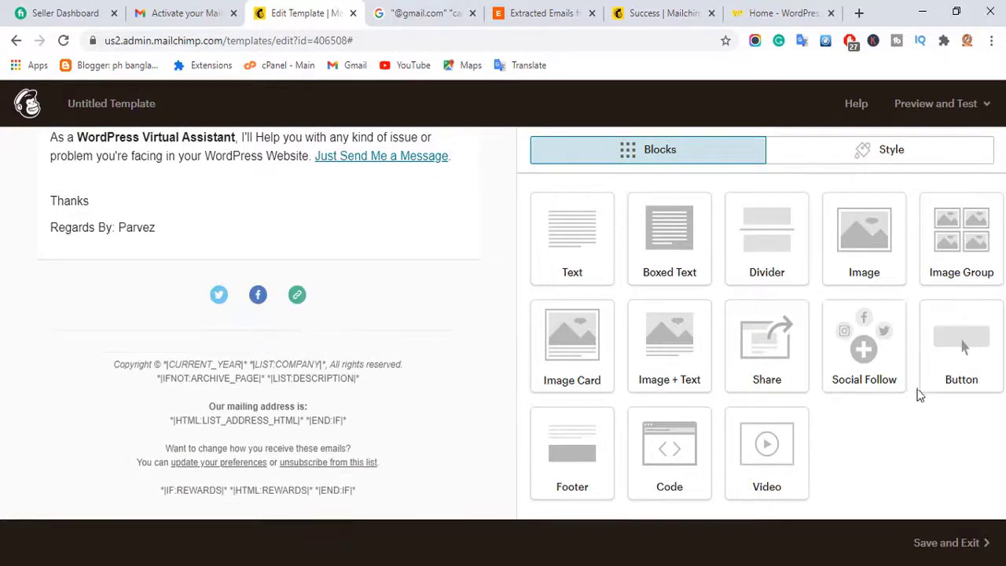
drag(956, 366, 247, 236)
click(602, 261)
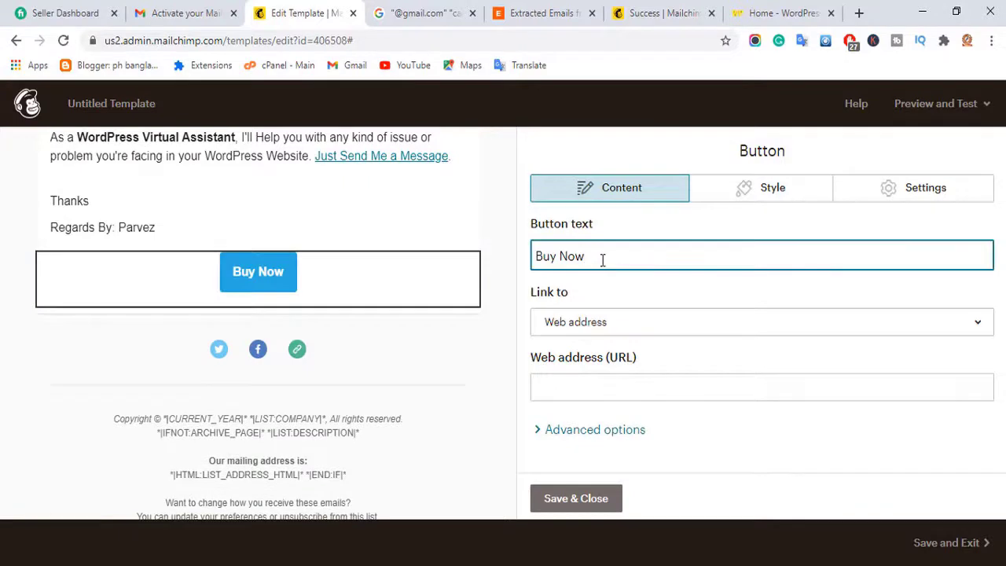
key(BackSpace)
key(BackSpace)
key(BackSpace)
key(BackSpace)
key(BackSpace)
key(BackSpace)
key(BackSpace)
text(See More)
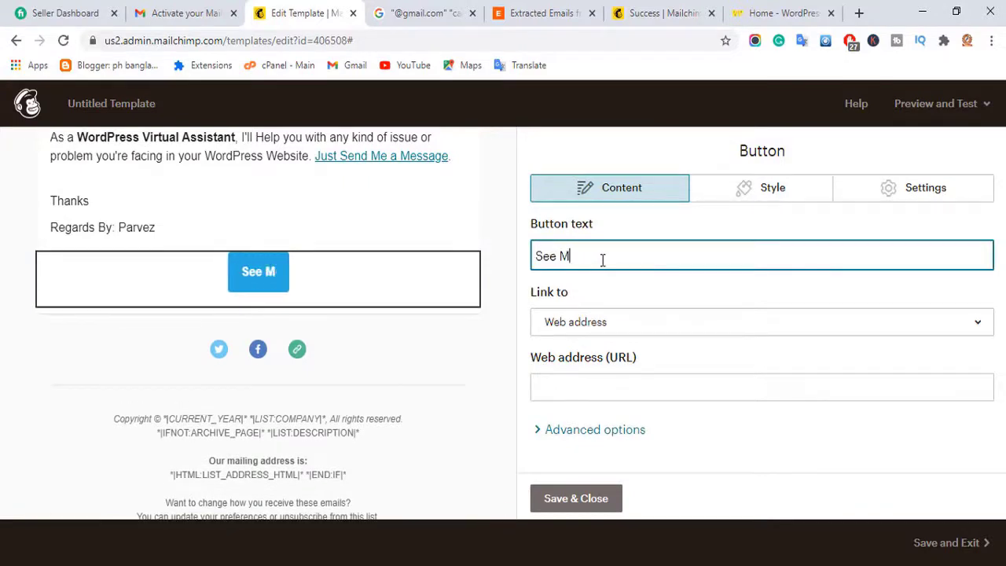
Step: Link the See More button to the Fiverr virtual assistant gig's web address, review its style options, and save the block
click(632, 394)
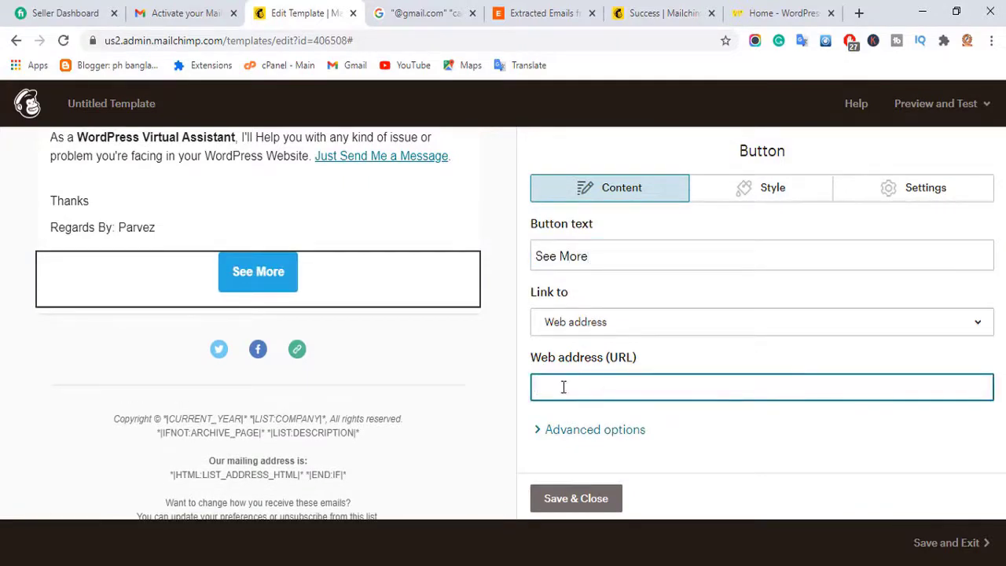
key(ctrl+v)
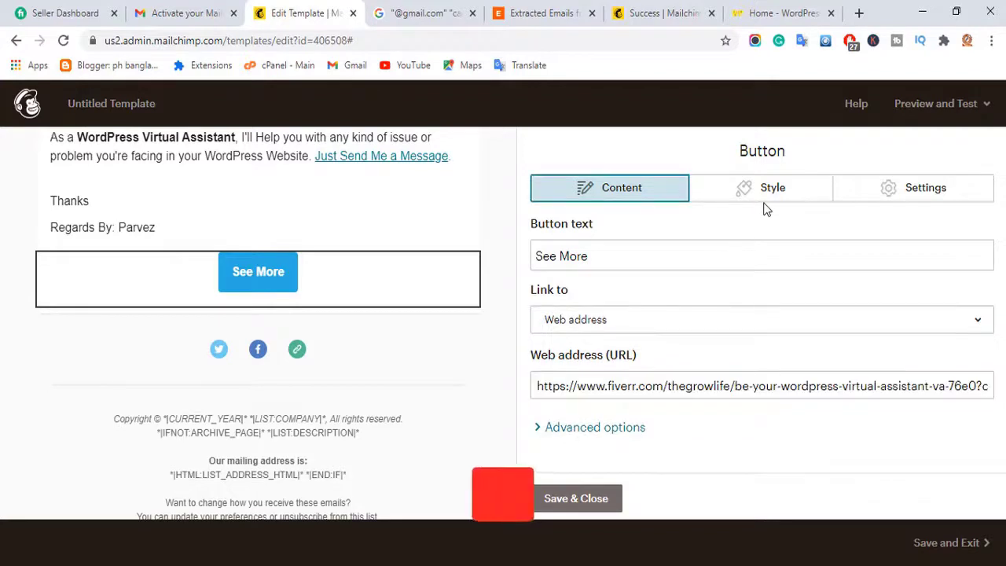
click(766, 197)
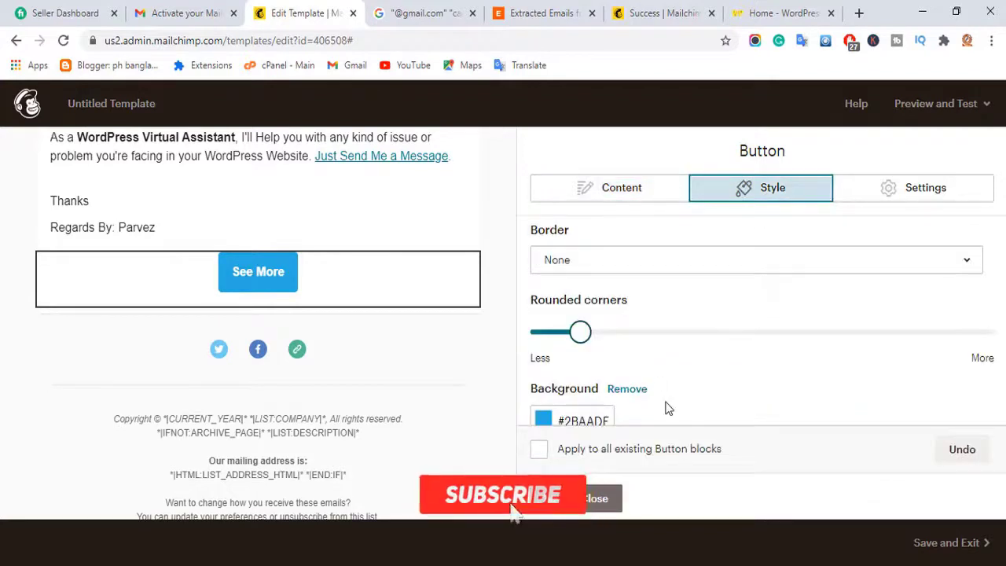
scroll(676, 402, down, 5)
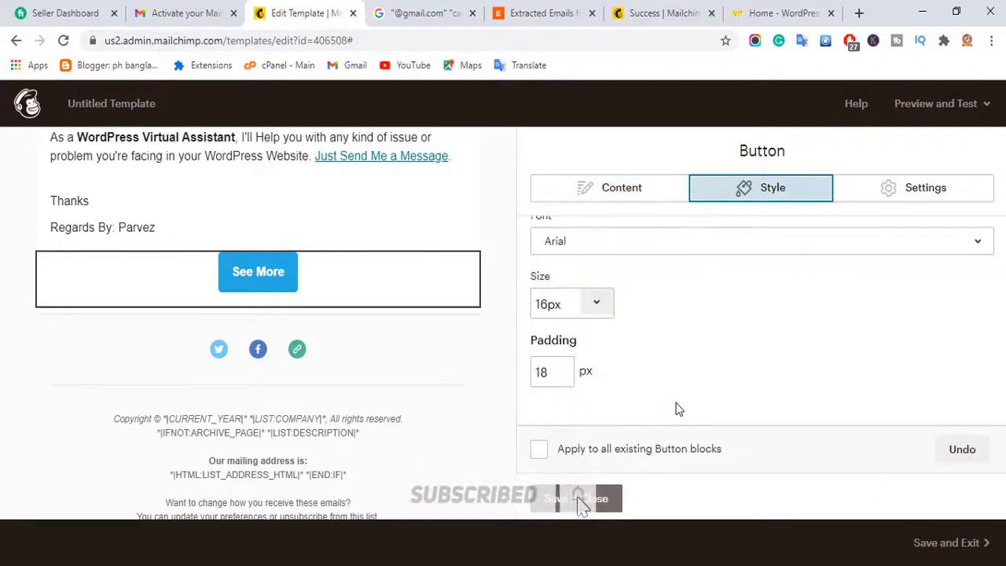
scroll(682, 381, up, 3)
scroll(681, 377, up, 5)
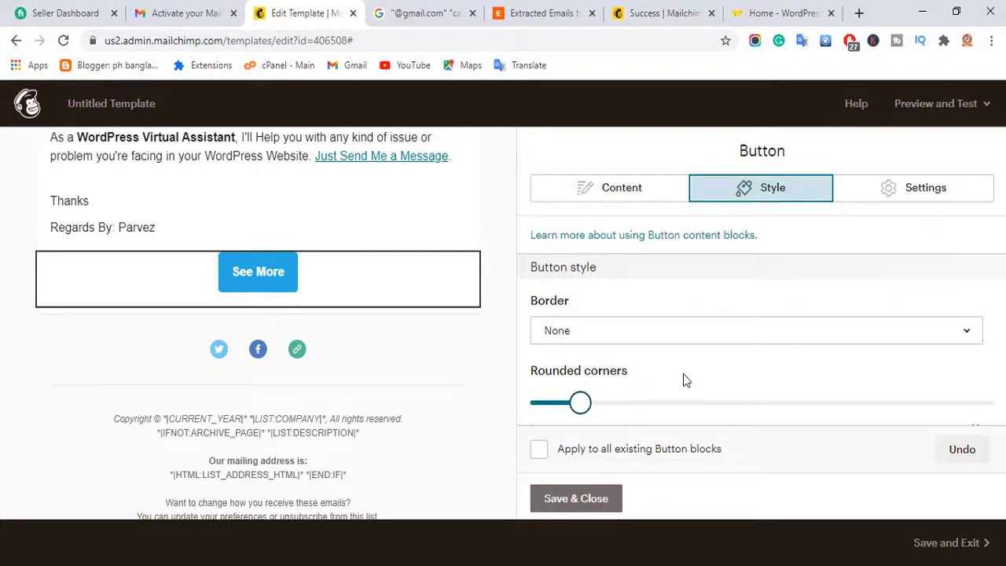
click(596, 503)
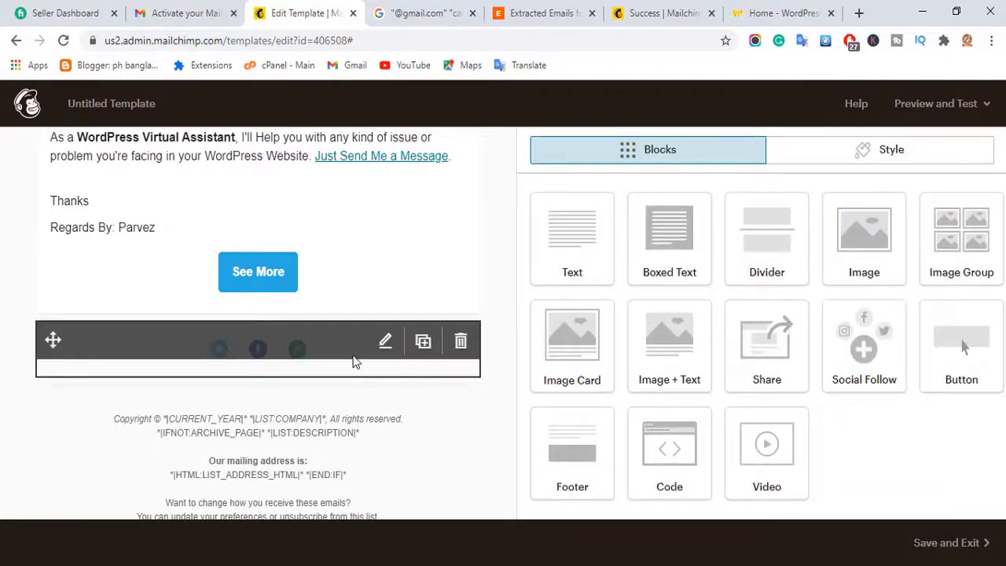
click(342, 354)
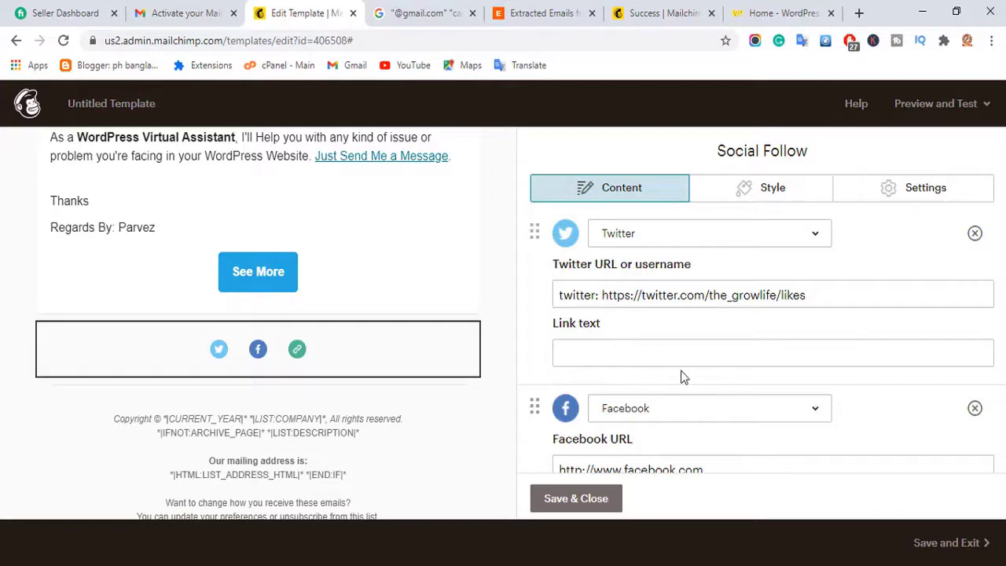
scroll(681, 371, down, 5)
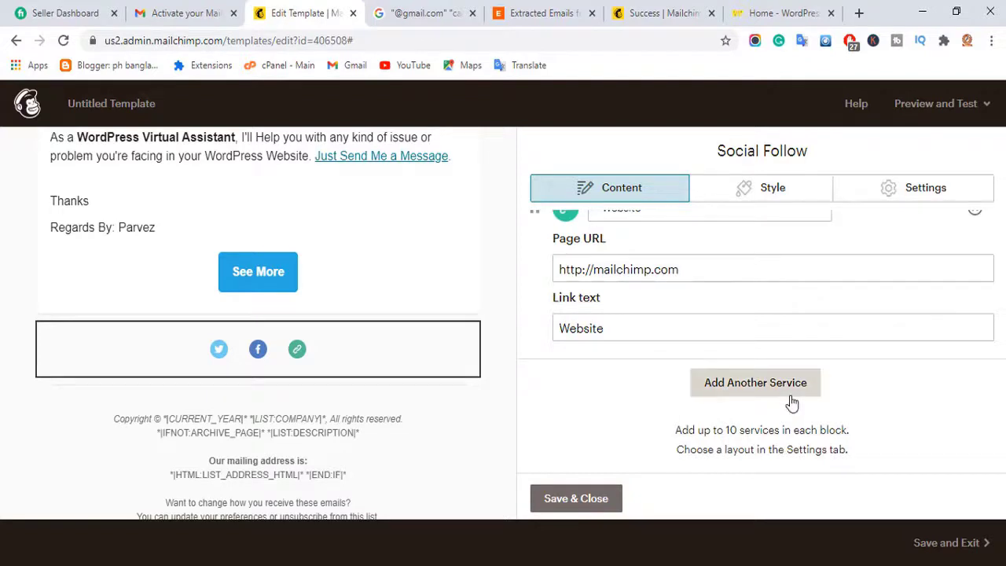
scroll(685, 358, up, 1)
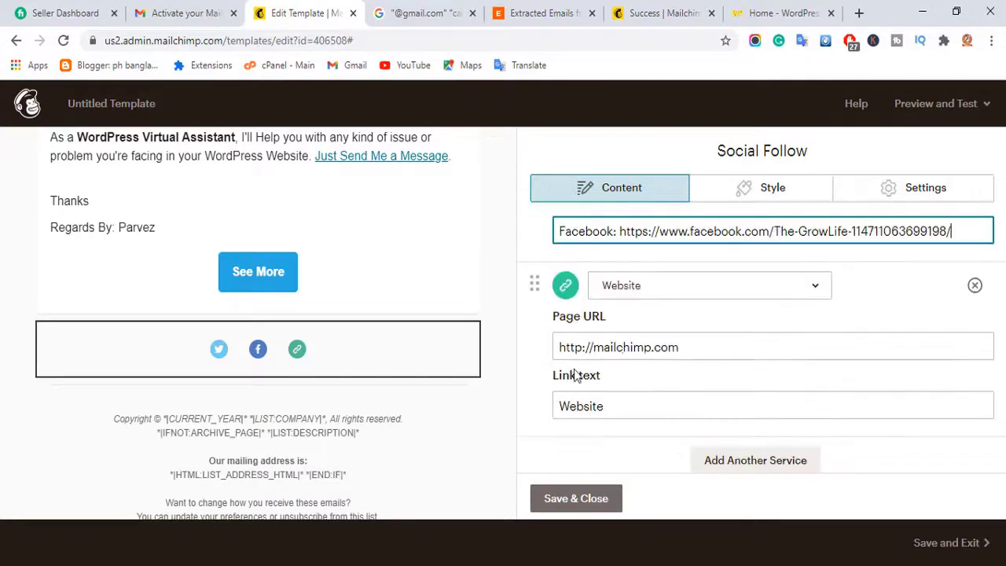
click(692, 354)
key(ctrl+a)
text(https://www.fiverr.com/thegrowlife)
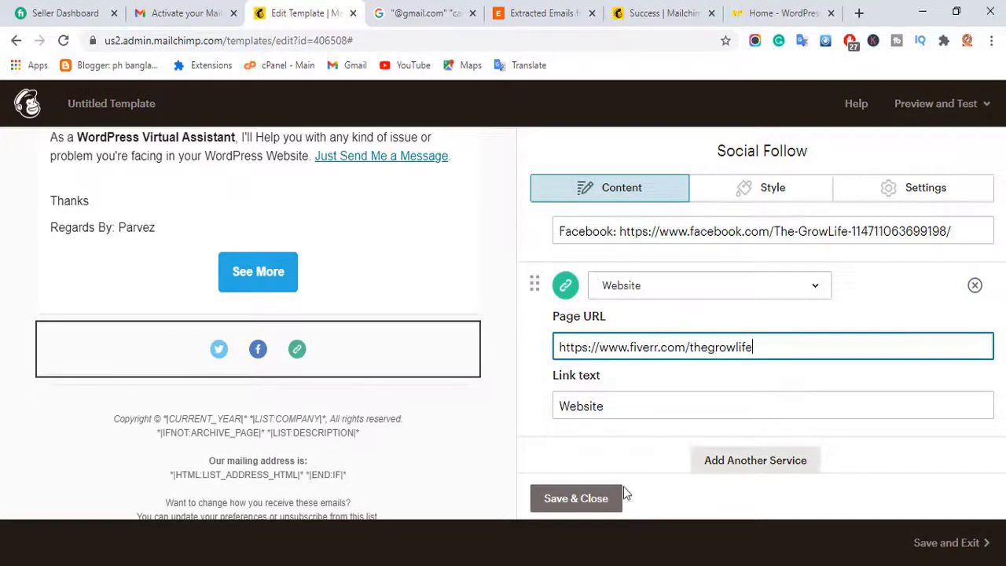
click(585, 504)
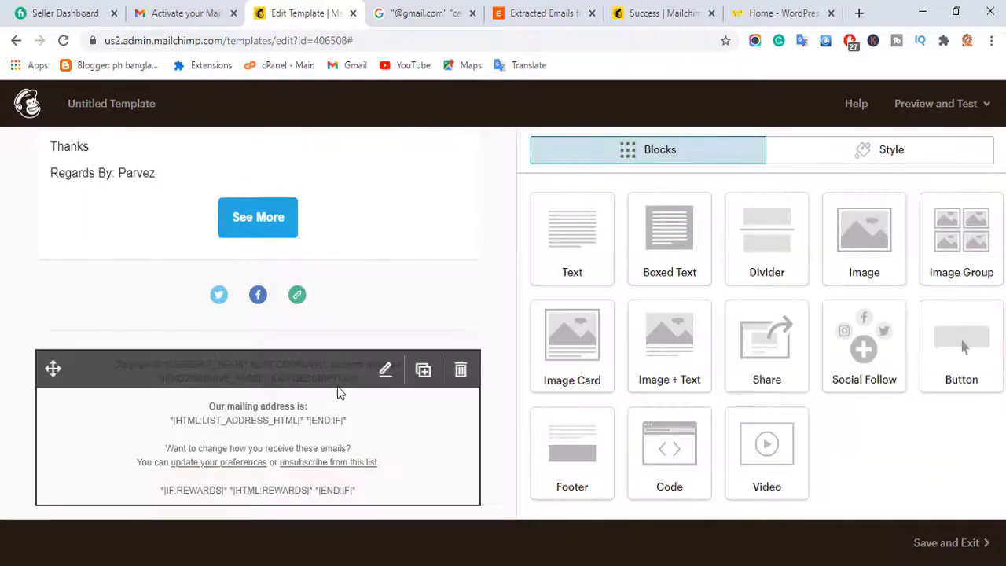
Step: Open the footer block containing the copyright and mailing address for editing
click(324, 373)
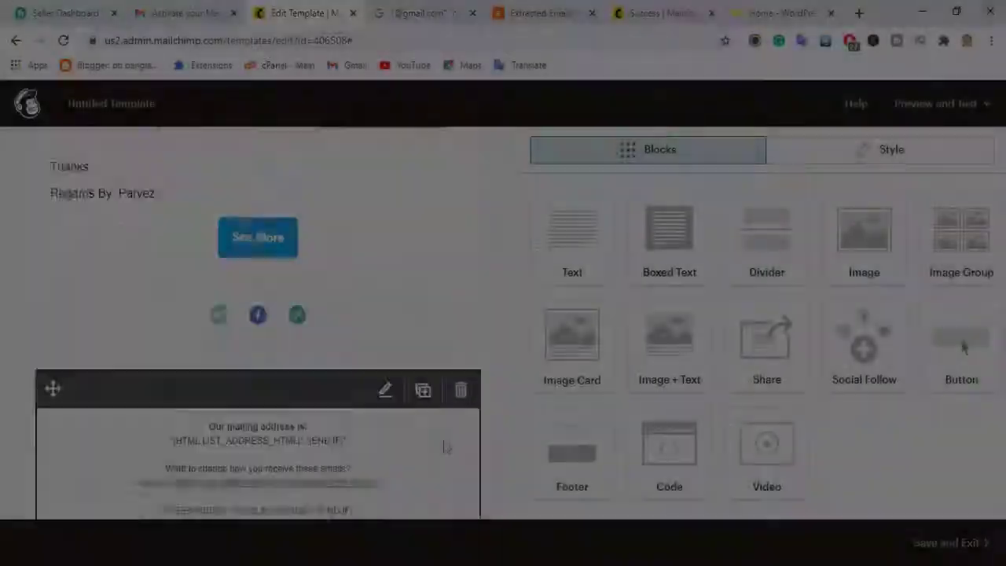
Step: Link the WordPress Virtual Assistant banner image to the Fiverr virtual assistant gig's web address and save the image block
scroll(444, 441, up, 15)
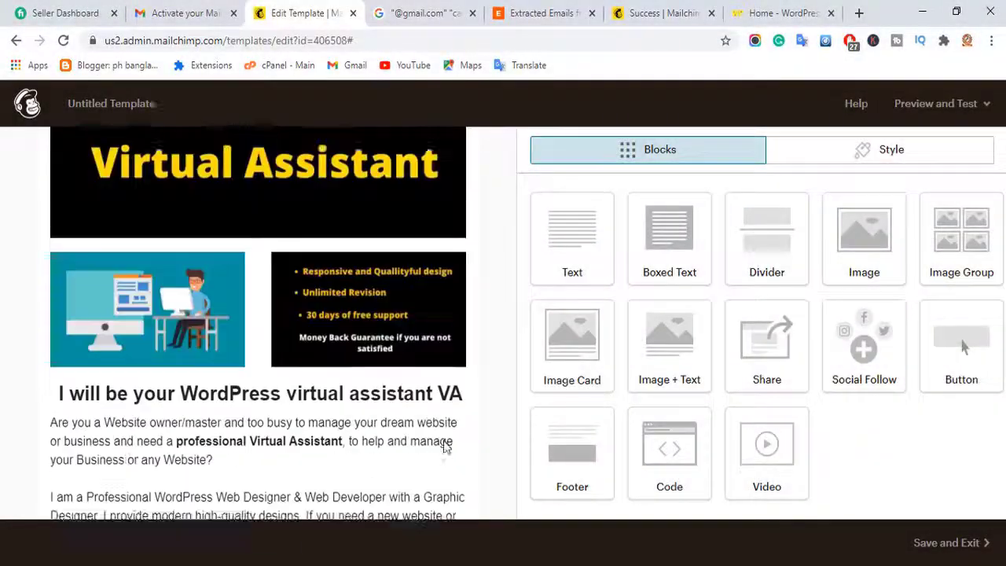
scroll(444, 443, up, 4)
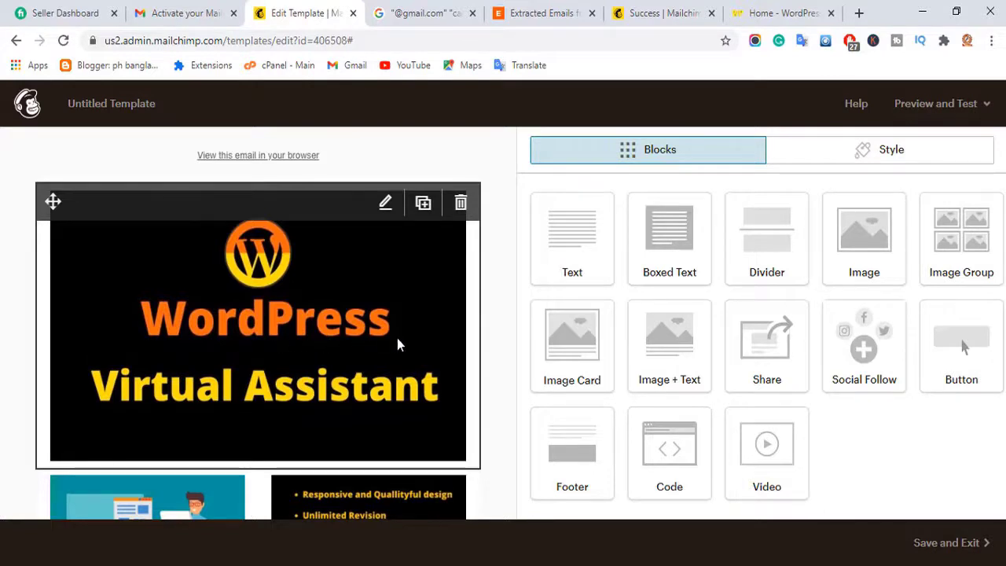
click(368, 342)
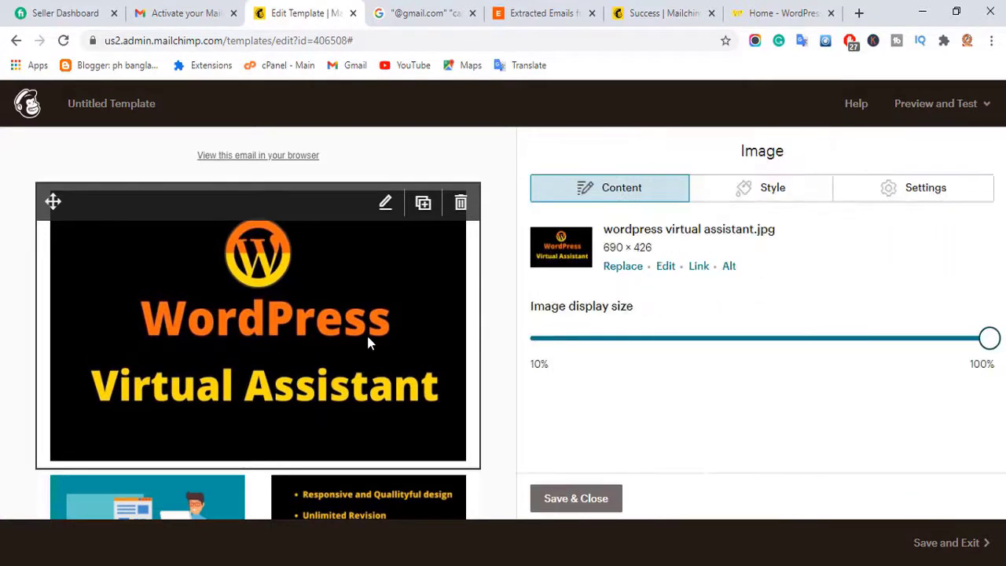
click(699, 266)
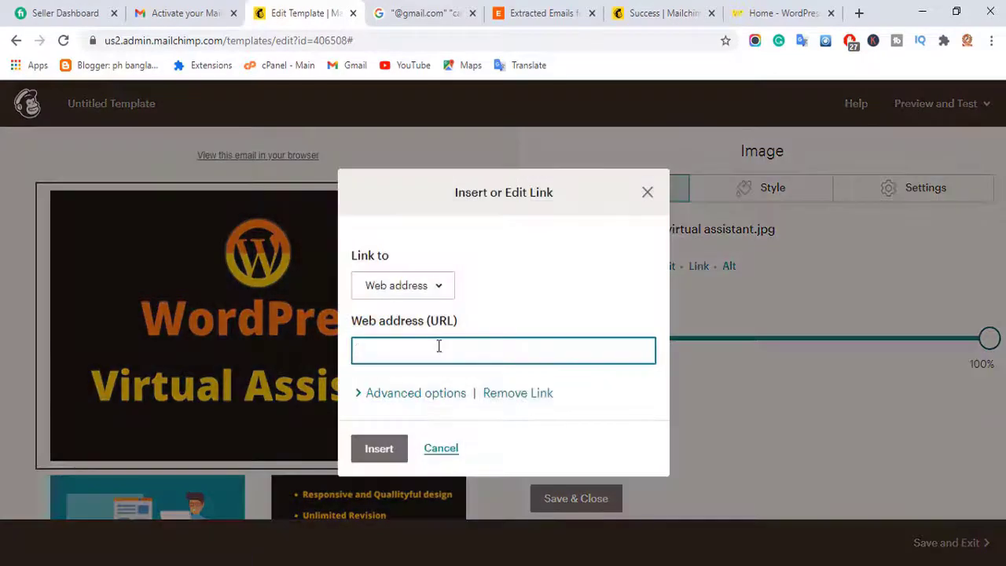
key(ctrl+v)
click(379, 455)
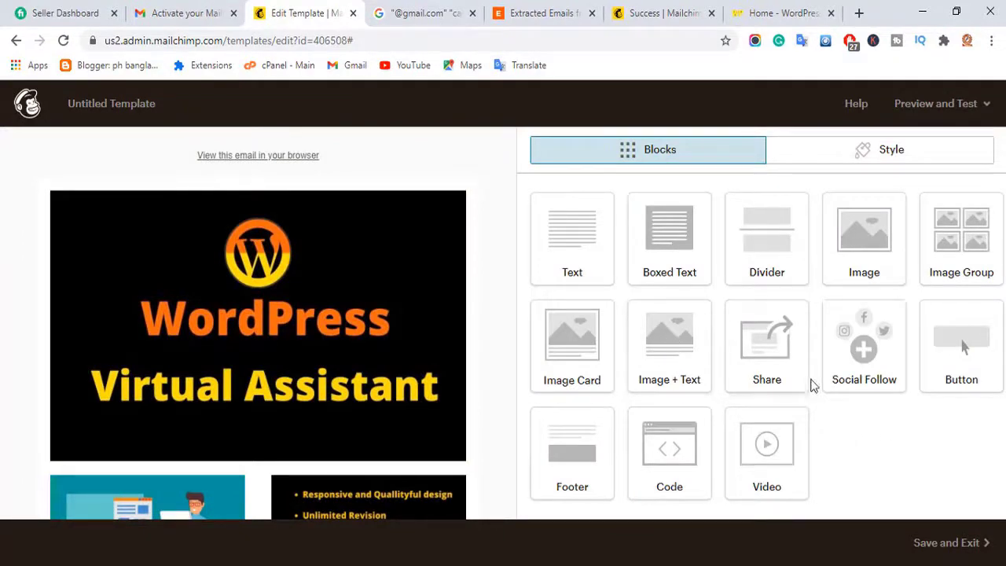
mouse_move(416, 438)
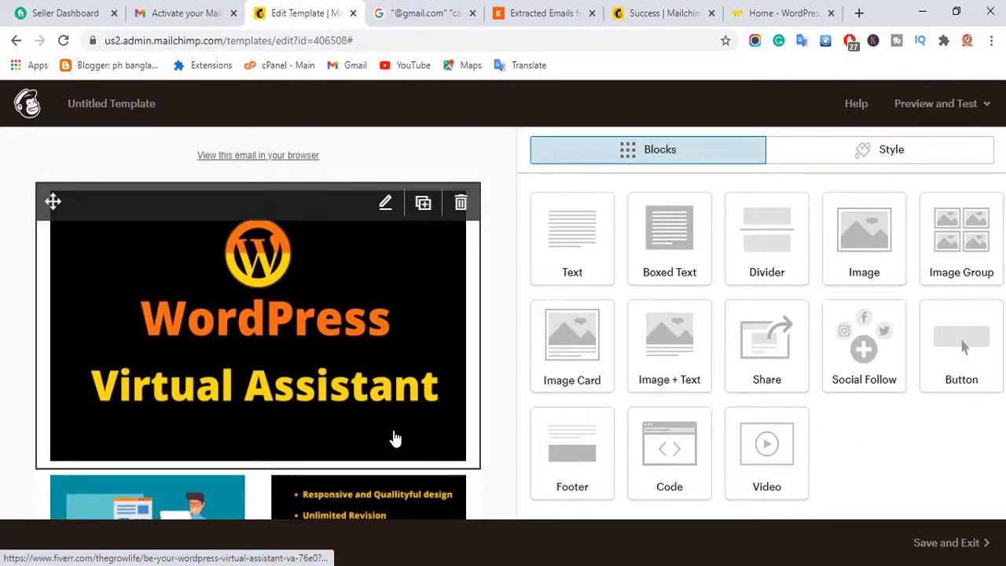
Step: Preview the whole template in desktop and mobile layouts, then leave preview mode
scroll(374, 423, down, 10)
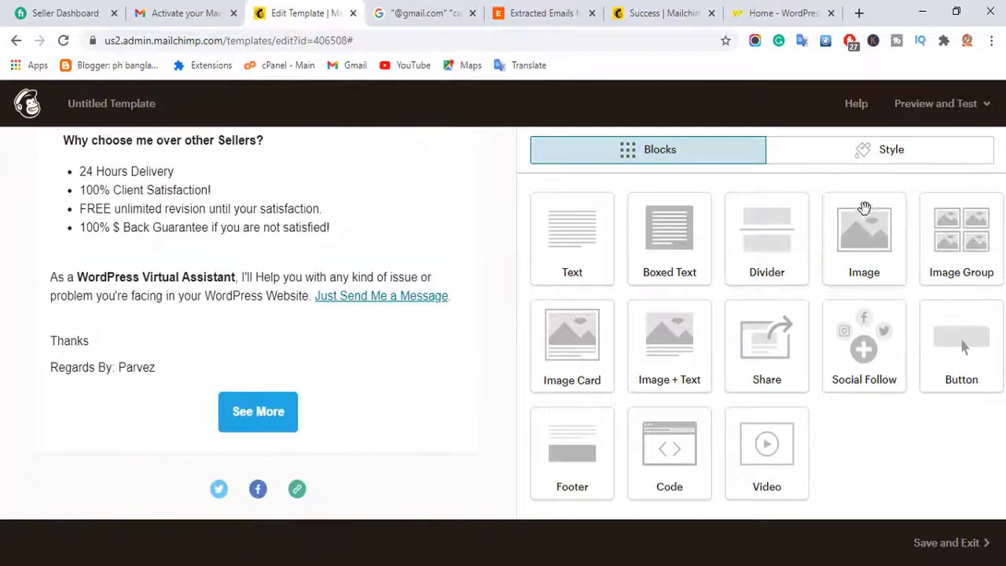
click(924, 113)
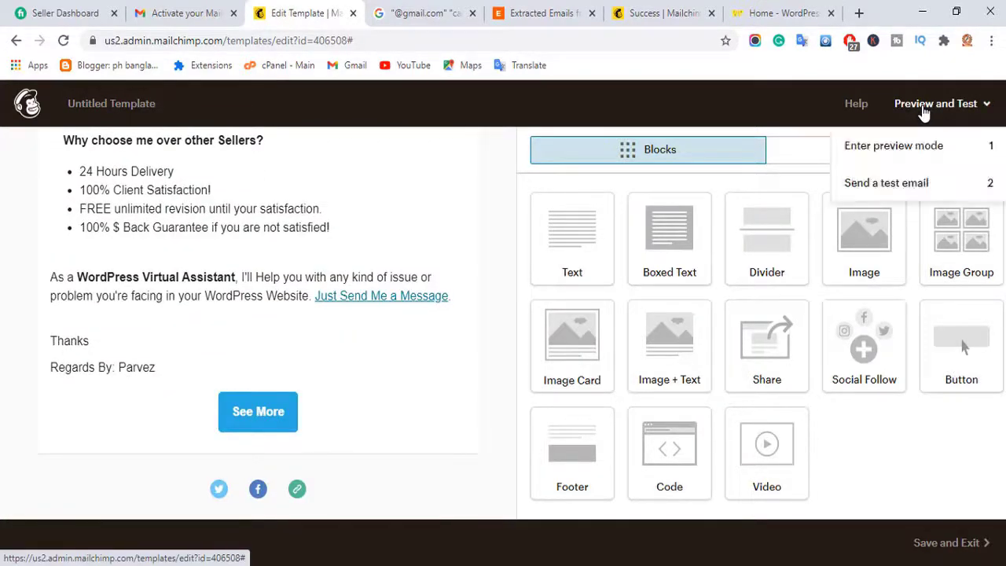
click(897, 155)
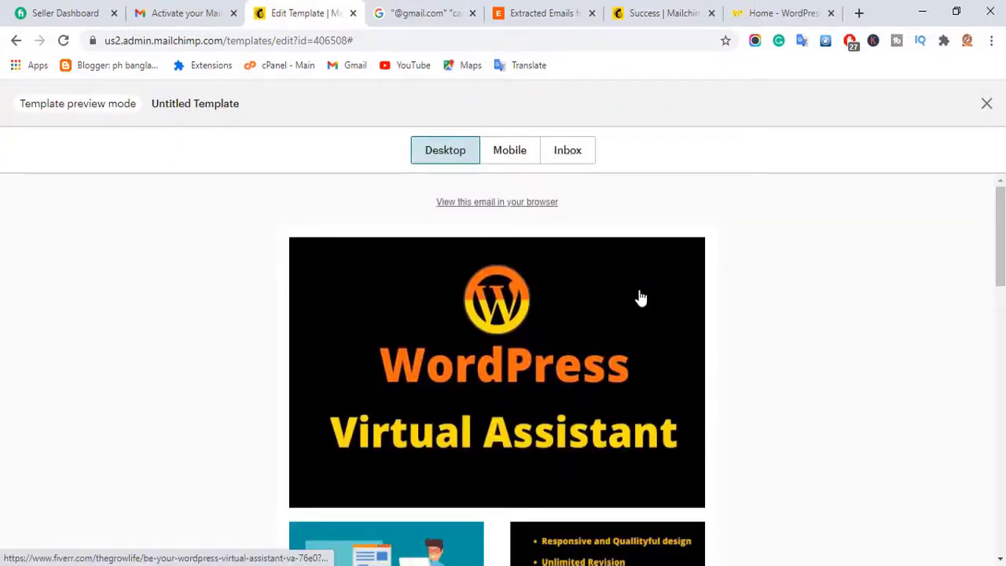
scroll(641, 296, down, 15)
scroll(687, 359, down, 2)
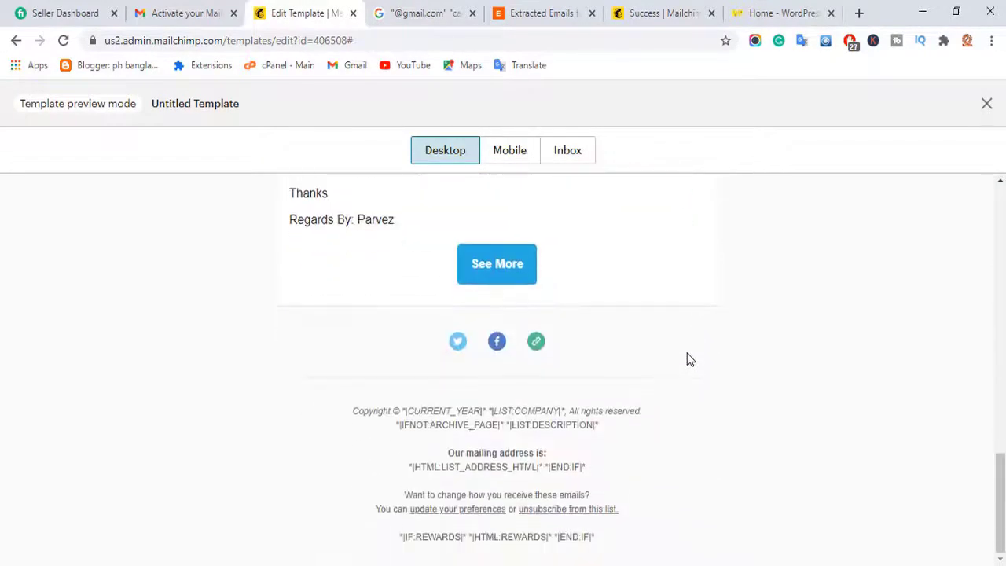
click(515, 161)
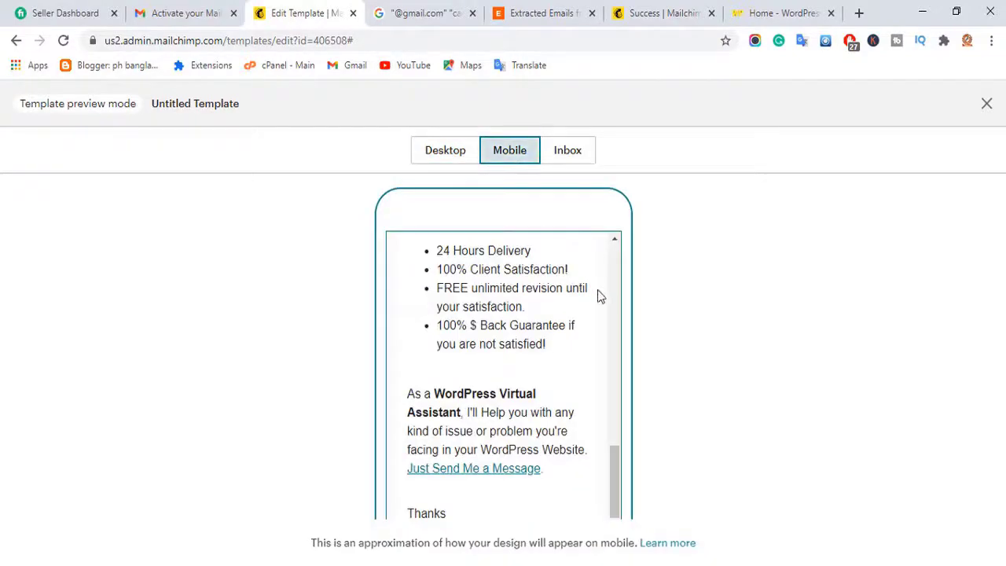
scroll(599, 291, up, 8)
scroll(607, 299, down, 5)
scroll(607, 317, down, 8)
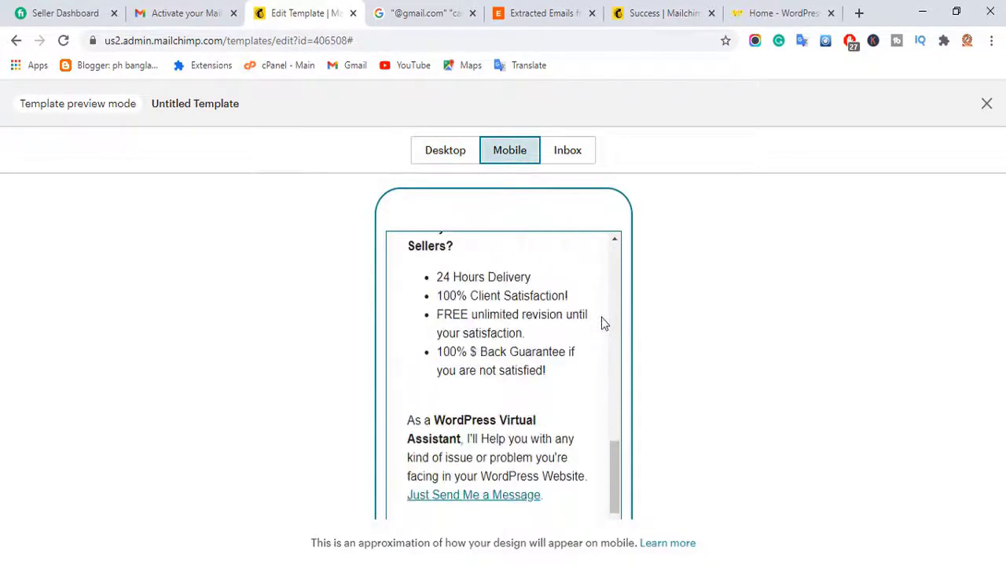
click(985, 105)
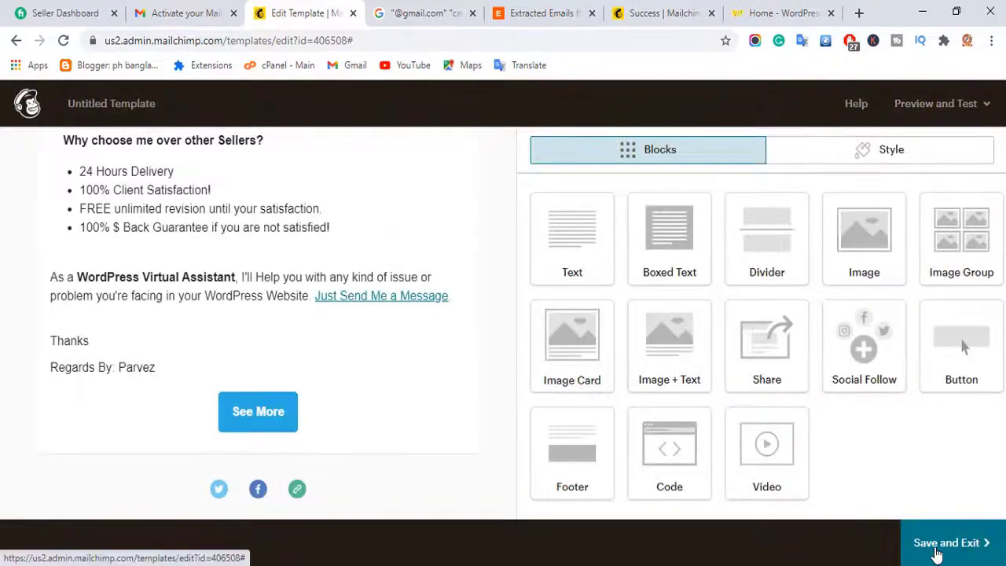
Step: Save the template under the name "fiverr gig" and exit the template editor
click(936, 554)
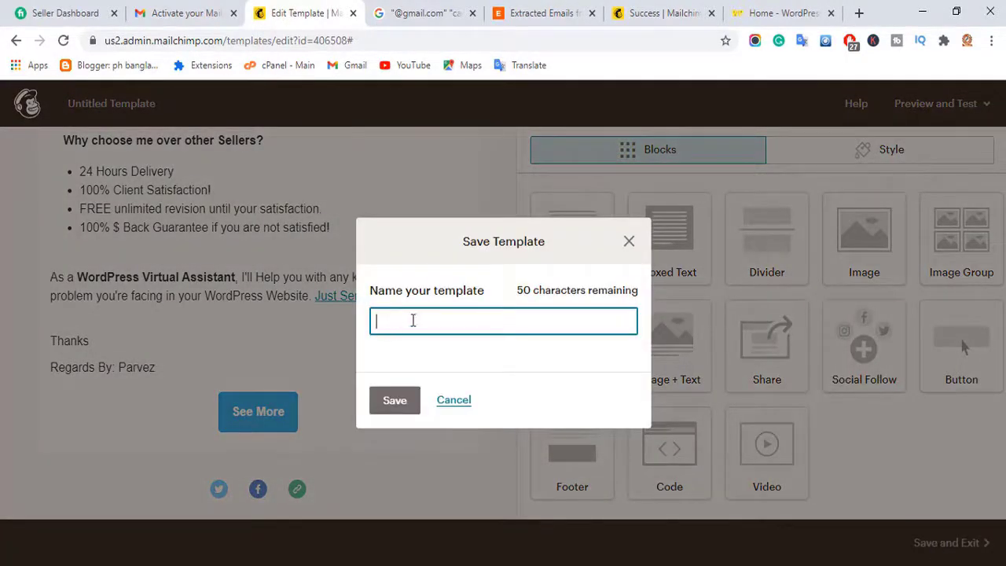
text(fiverr gig)
key(Return)
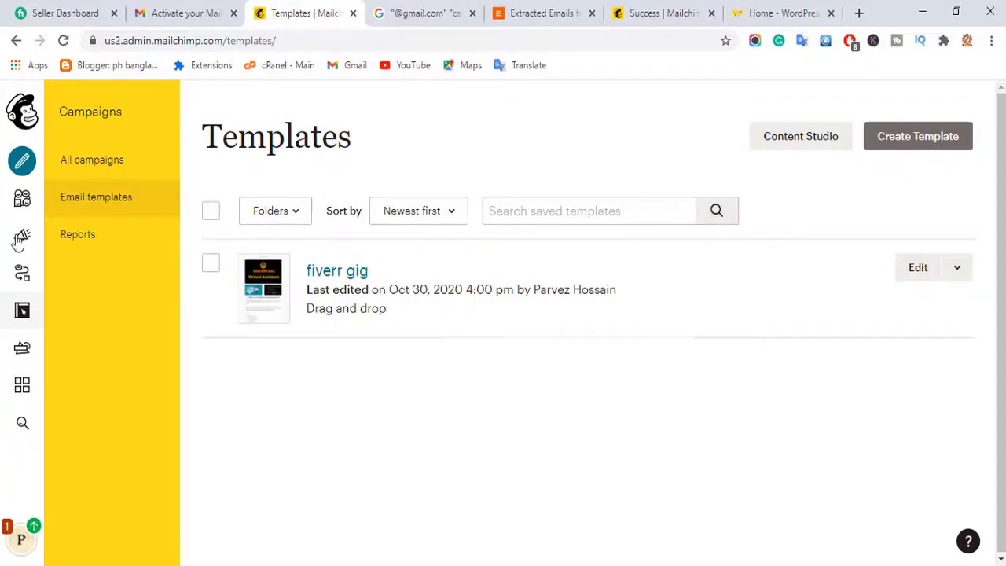
Step: Create a regular email campaign named "fiverr gig marketing"
click(22, 238)
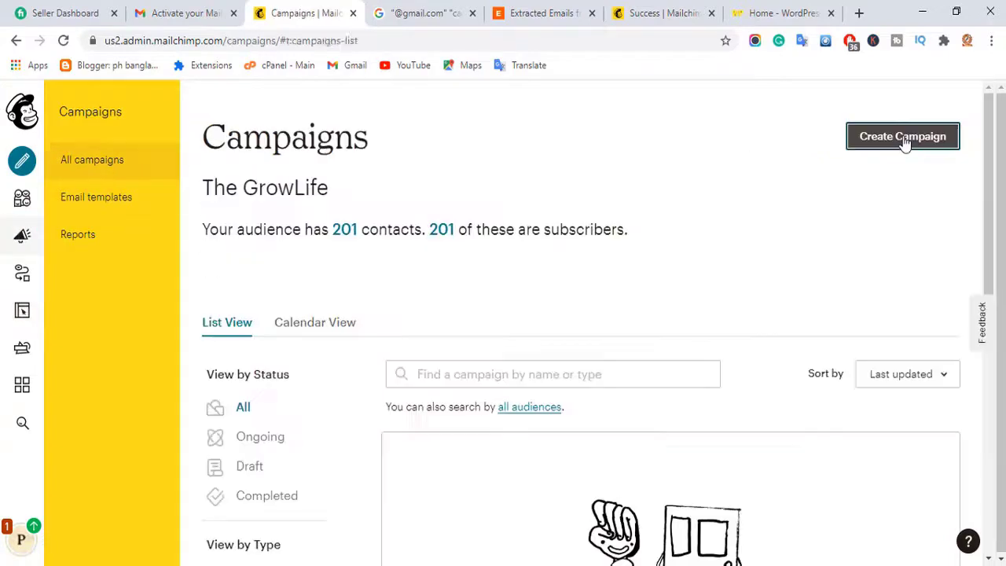
click(904, 140)
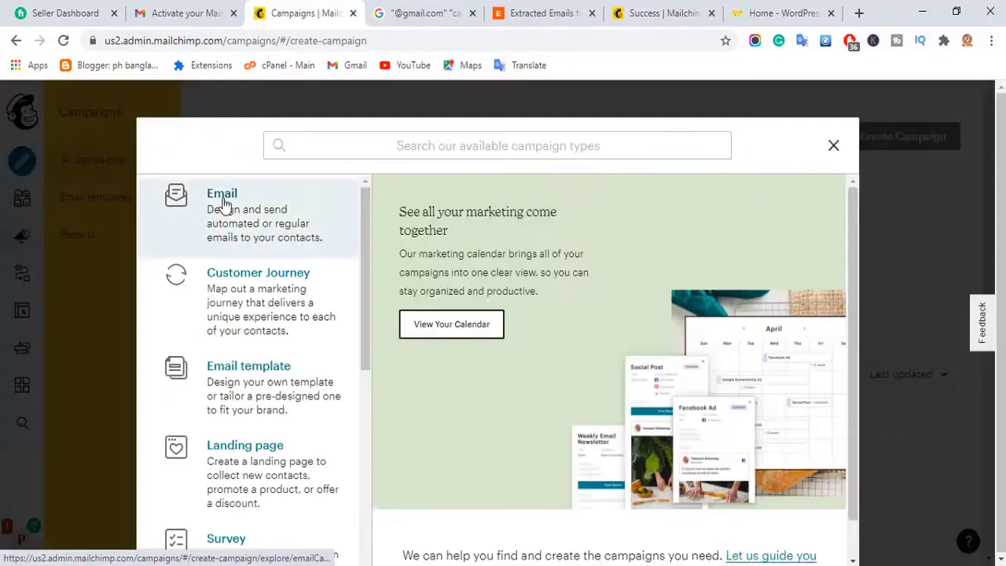
click(224, 203)
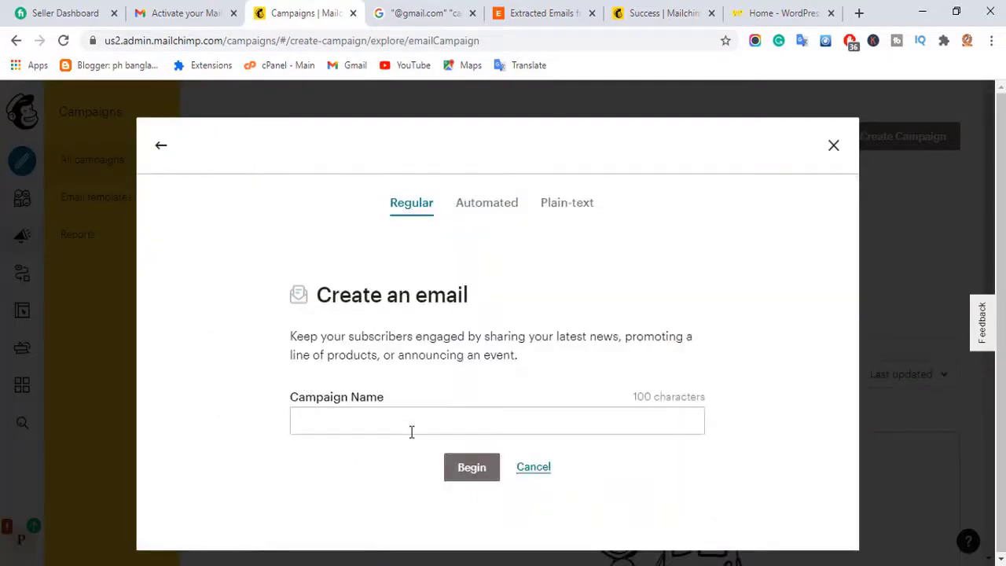
click(408, 424)
text(five)
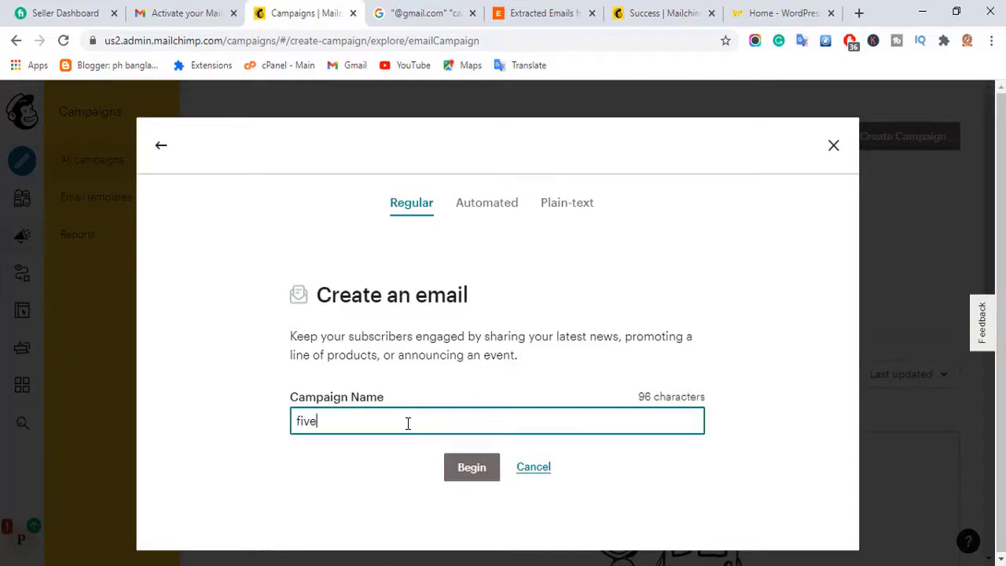
text(rr gig marketing)
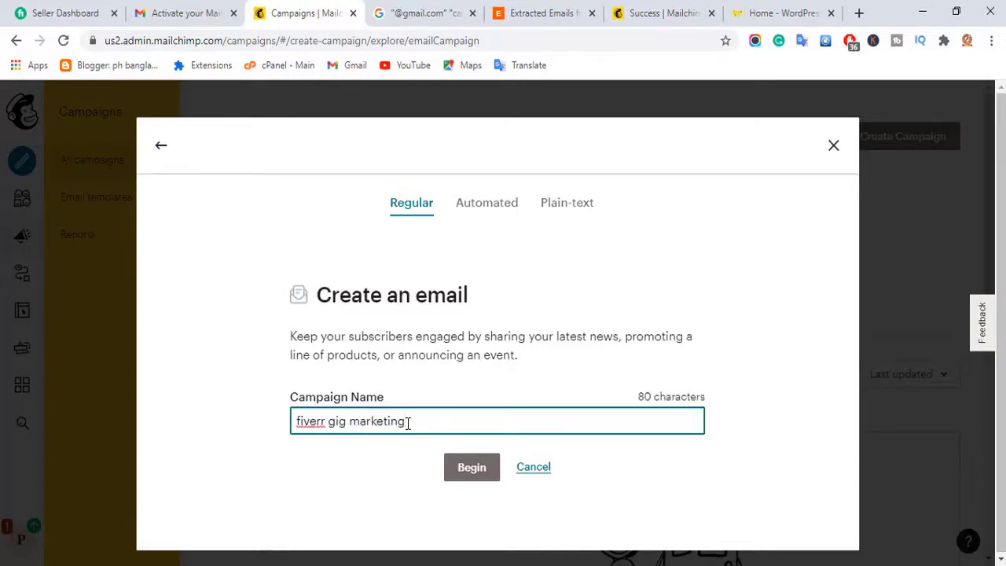
click(467, 469)
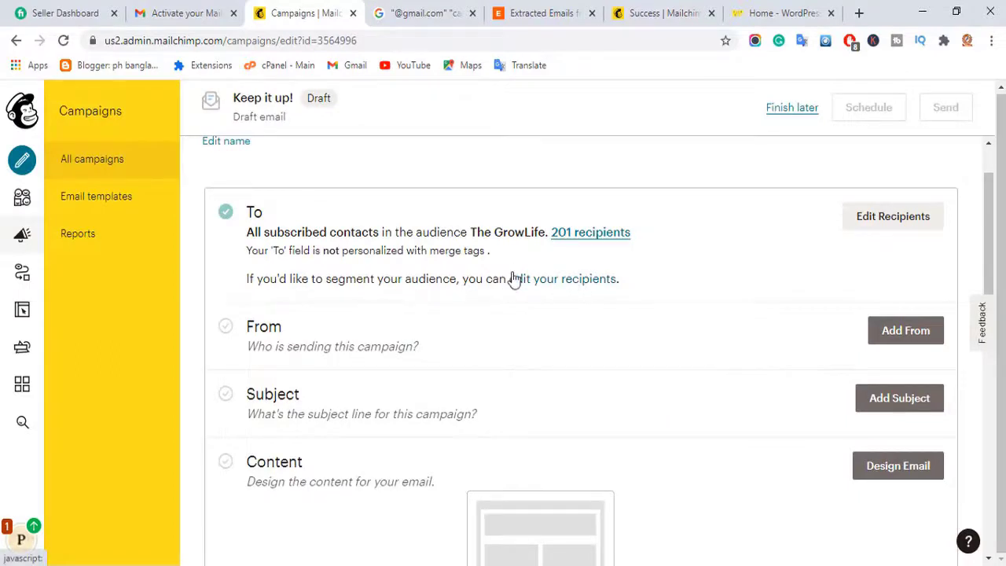
Step: Save the prefilled sender details for the campaign and enter "WordPress Virtual Assistant VA" as its subject
click(907, 344)
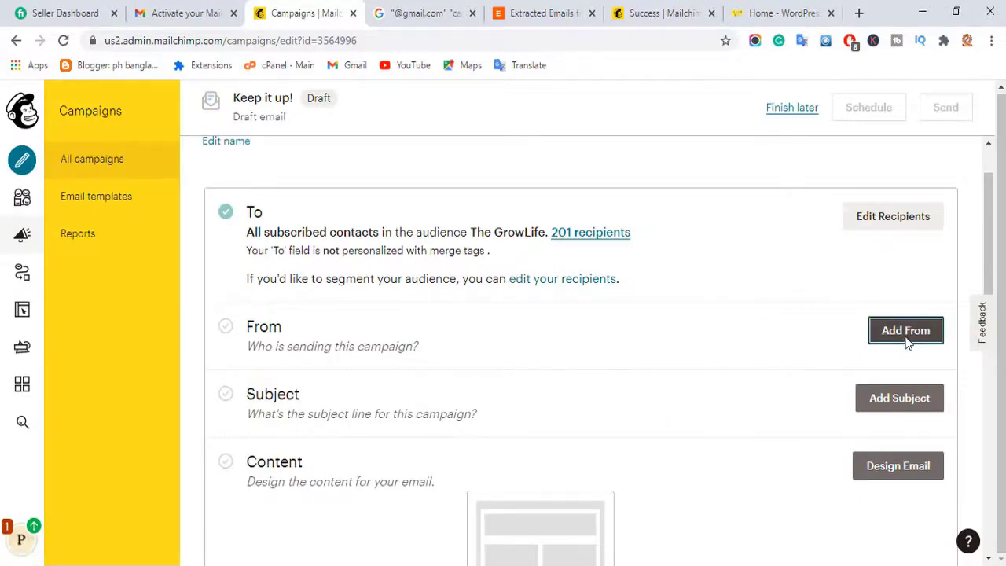
click(268, 491)
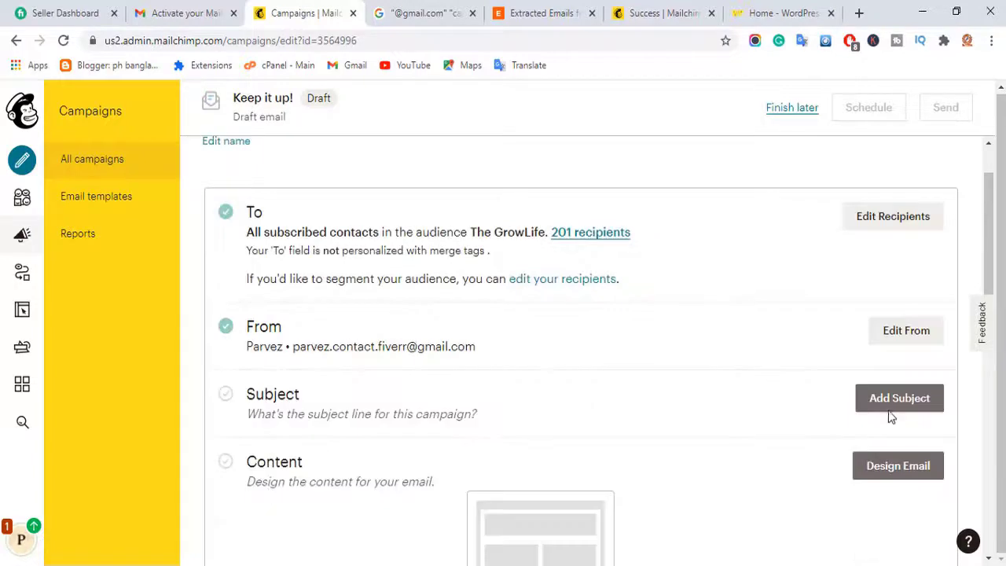
click(896, 399)
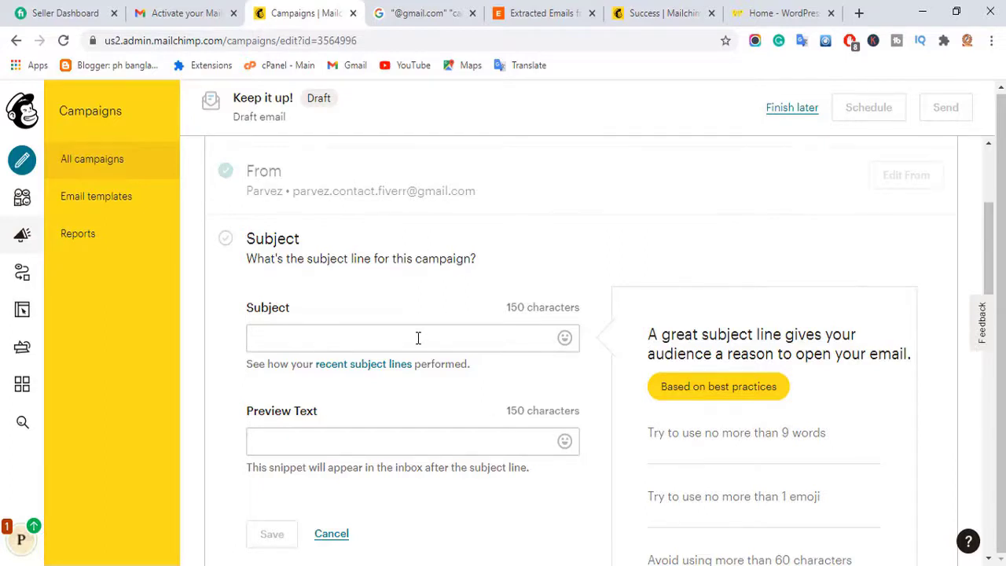
text(WordPress Virtual Assistant VA)
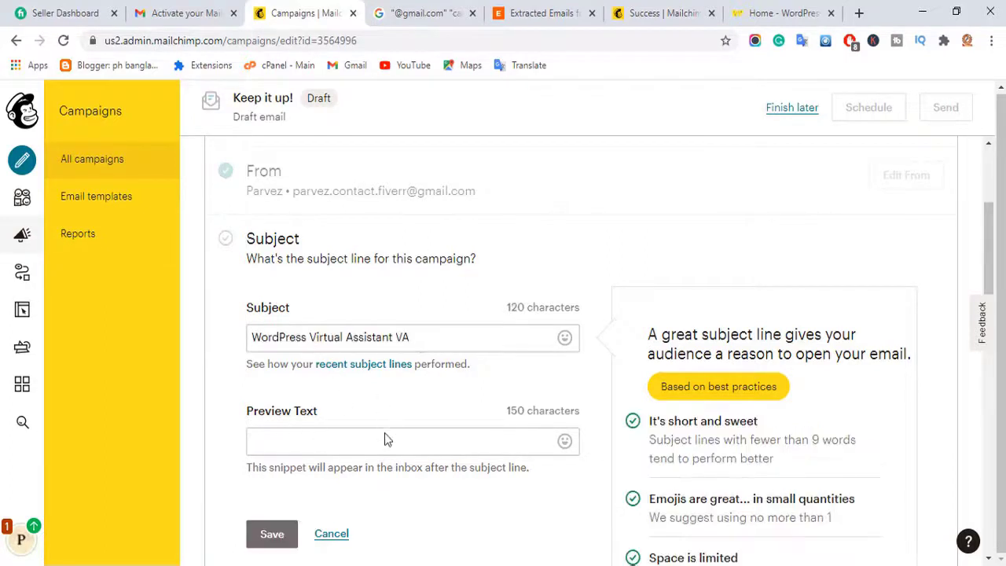
Step: Set the preview text to "As a WordPress Virtual Assistant, I'll Help you in any kind of issue or problem you're facing in your WordPress Website." and save
click(330, 441)
text(As a WordPress Virtual Assistant, I'll Help you in any kind of issue or problem you're facing in your WordPress Website.)
scroll(455, 440, down, 1)
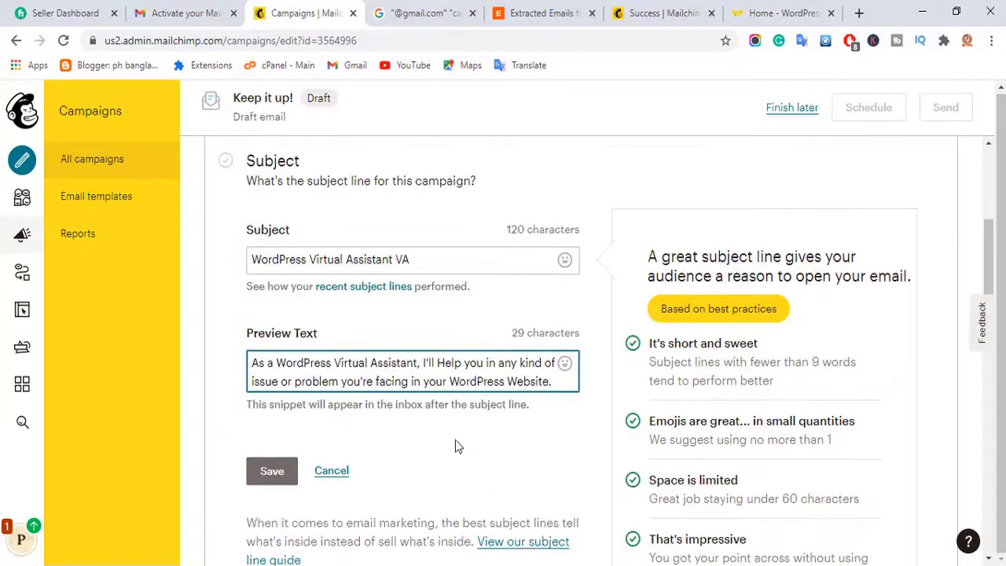
click(271, 475)
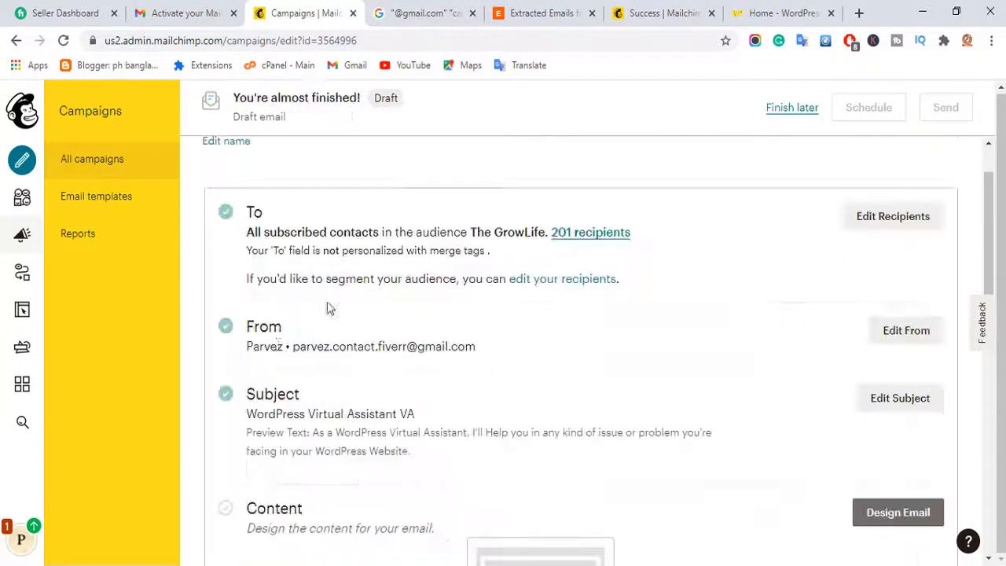
Step: Use the saved "fiverr gig" template as the campaign's email content, review the design, and continue to the campaign overview
click(898, 512)
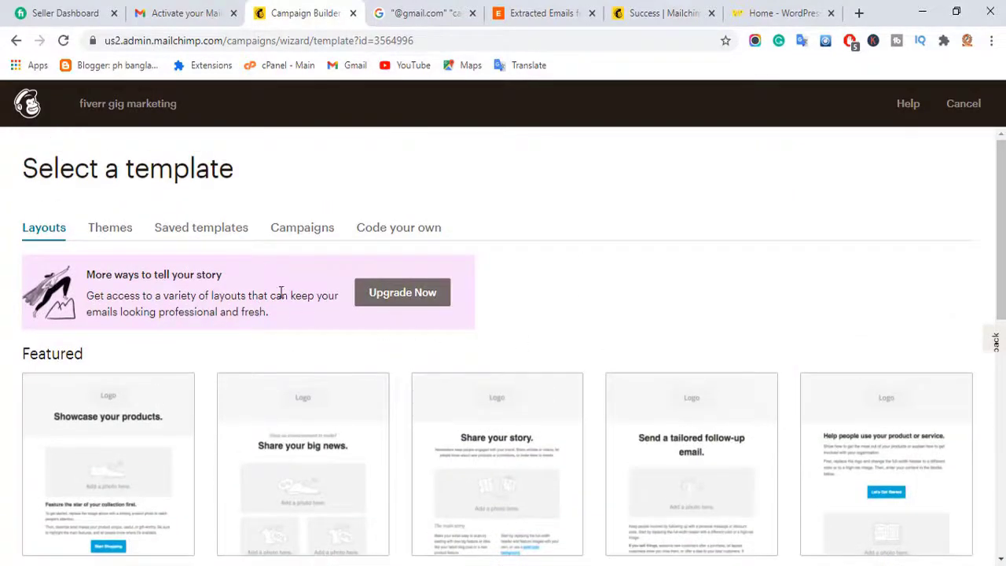
click(209, 233)
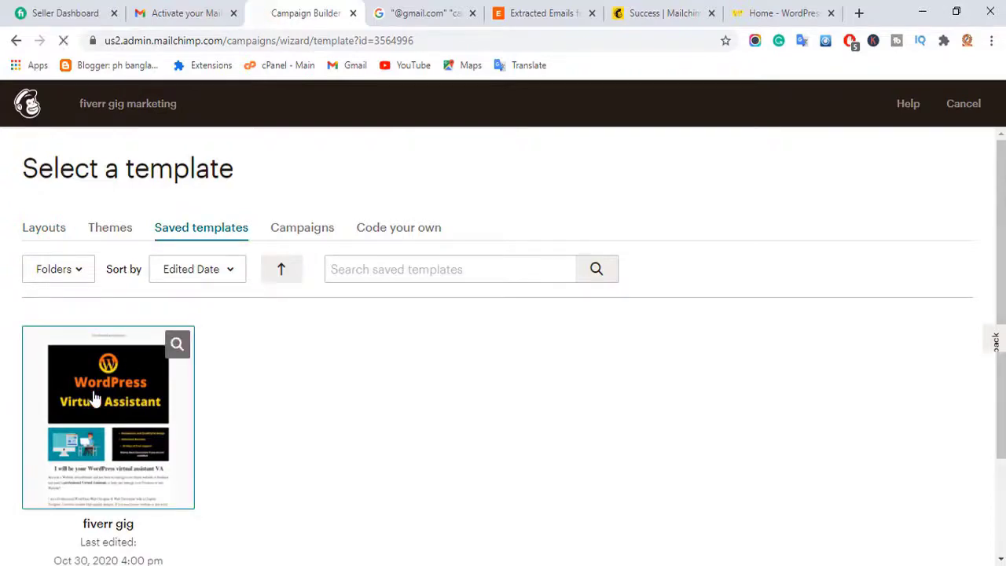
scroll(446, 279, down, 6)
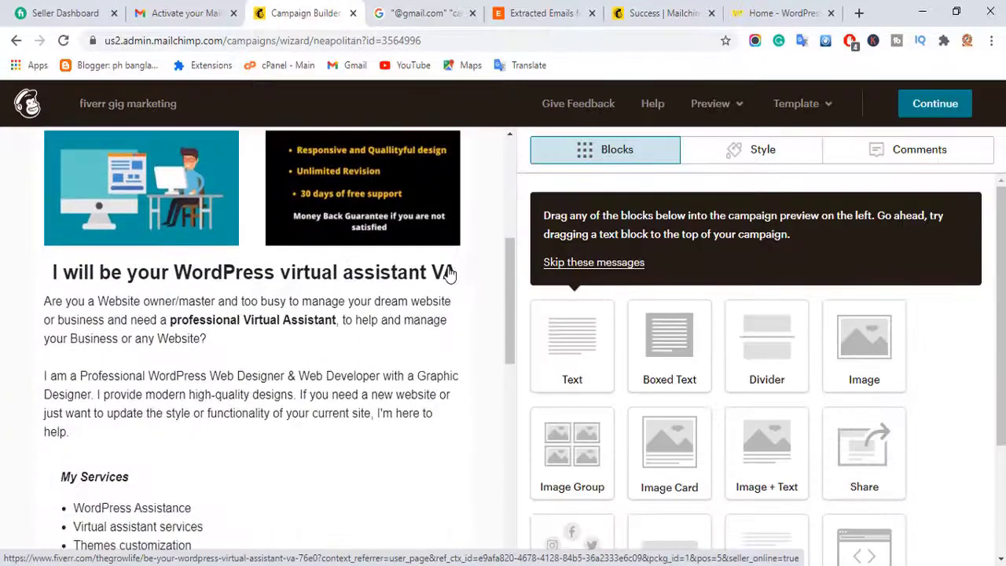
scroll(445, 284, down, 3)
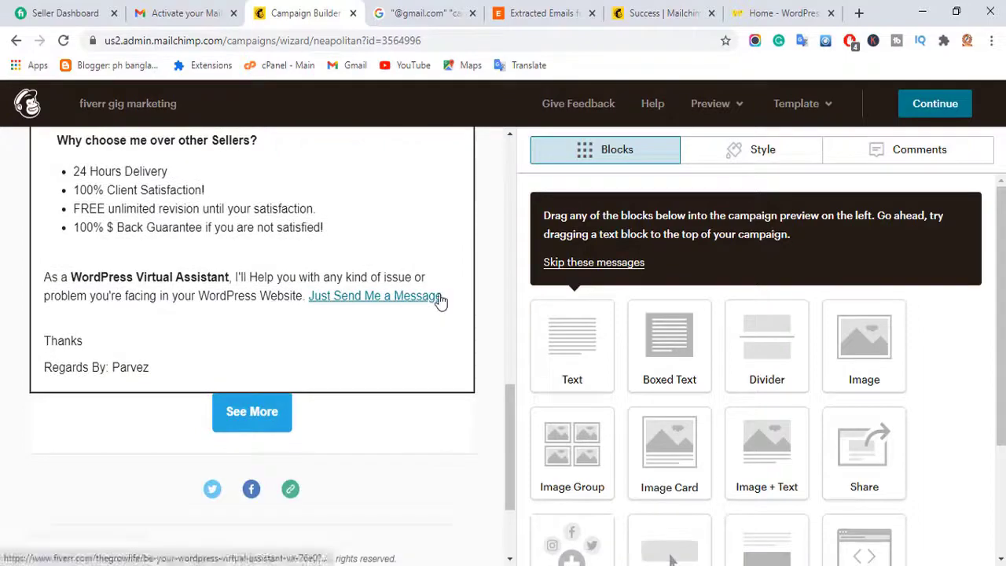
scroll(438, 303, down, 2)
scroll(438, 305, up, 4)
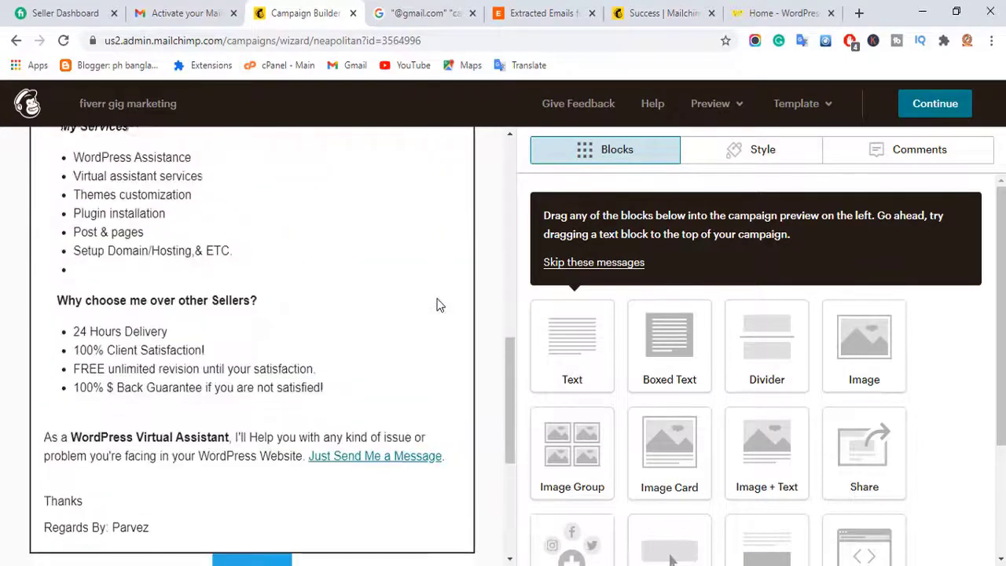
scroll(437, 306, up, 8)
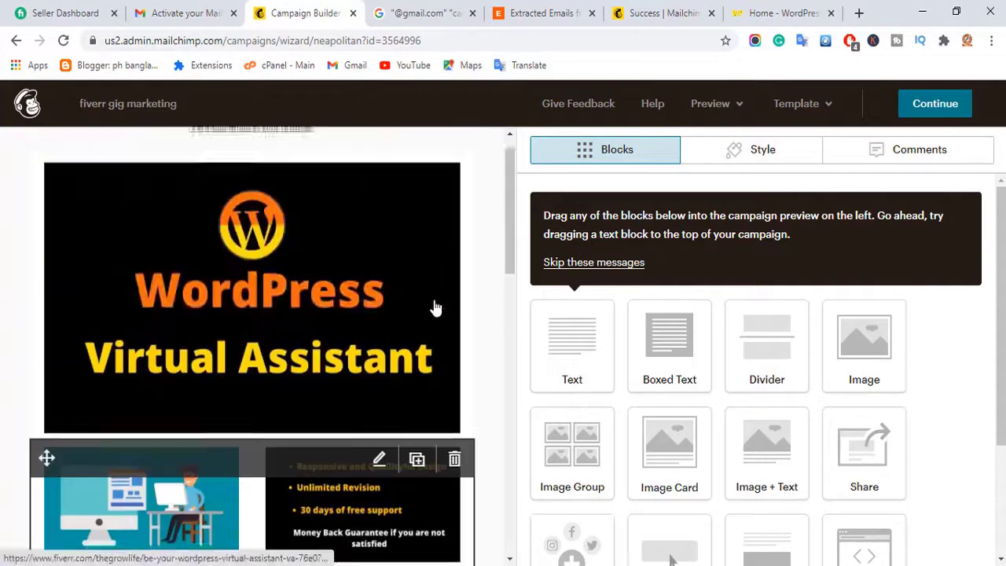
click(941, 106)
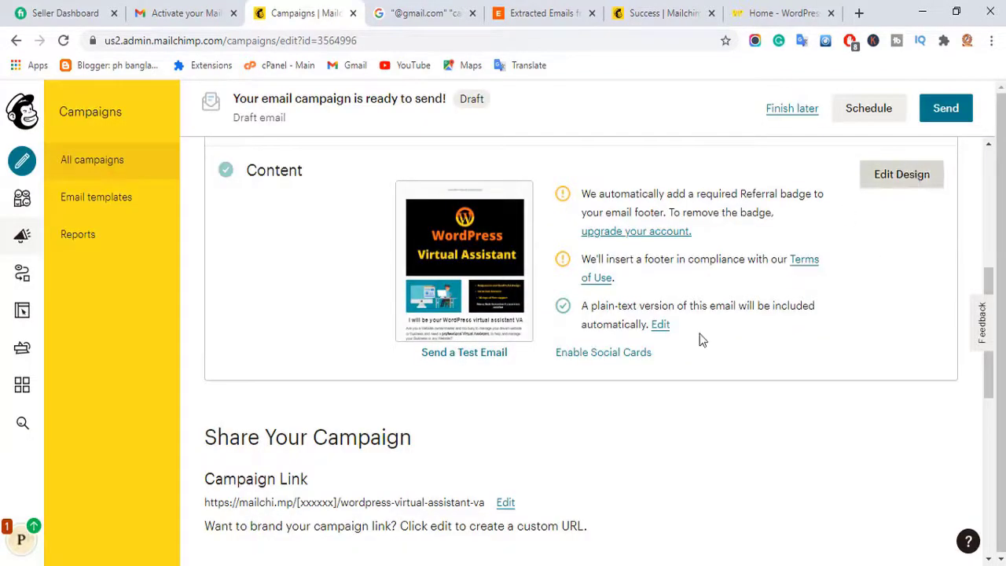
Step: Review the campaign's recipients, sender and subject, and send it immediately to The GrowLife audience
scroll(699, 334, up, 5)
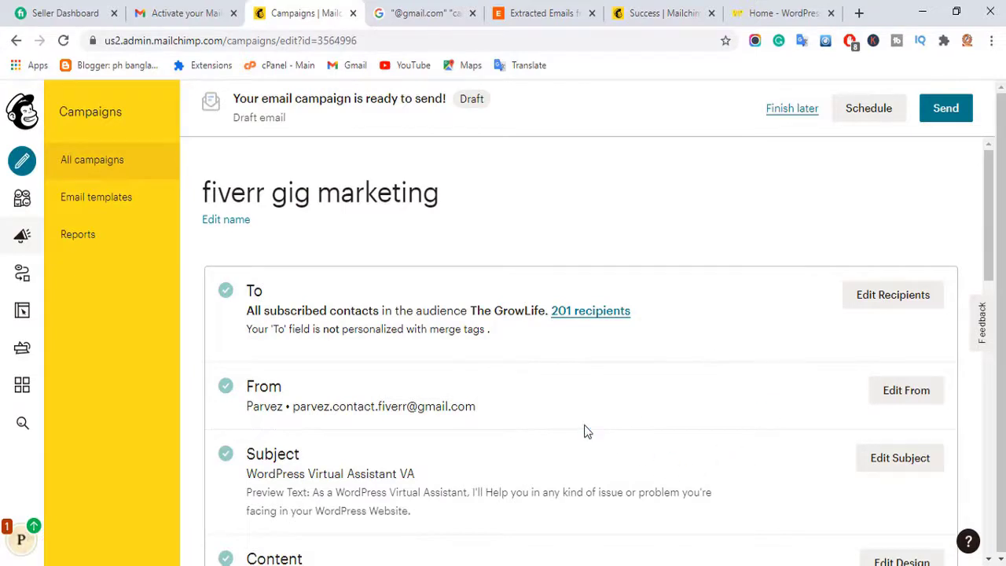
click(948, 110)
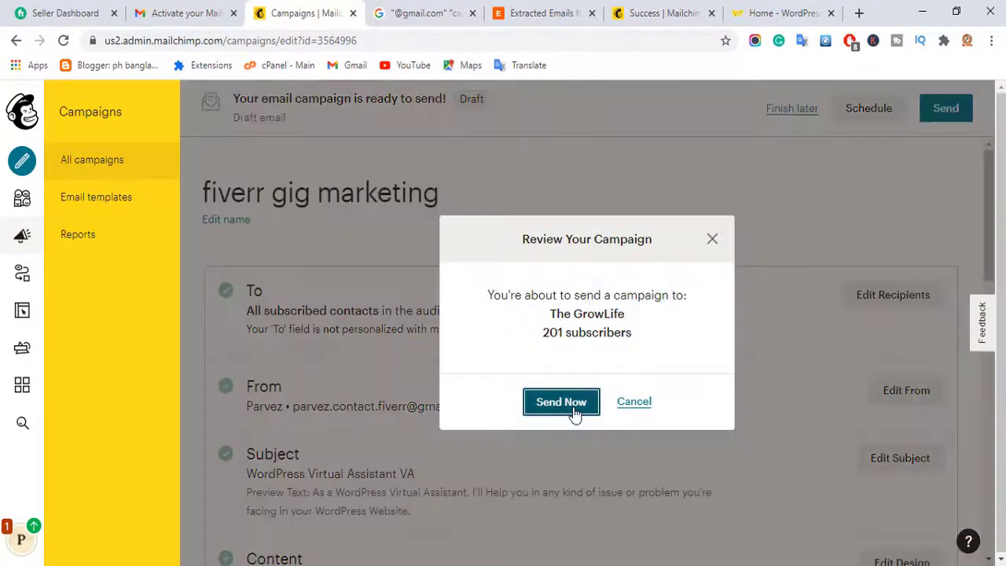
click(573, 410)
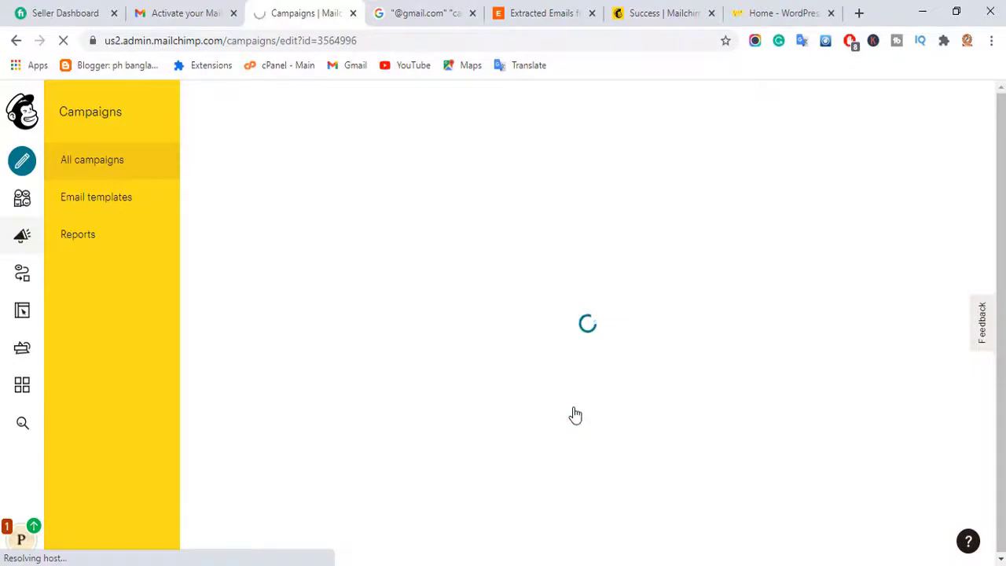